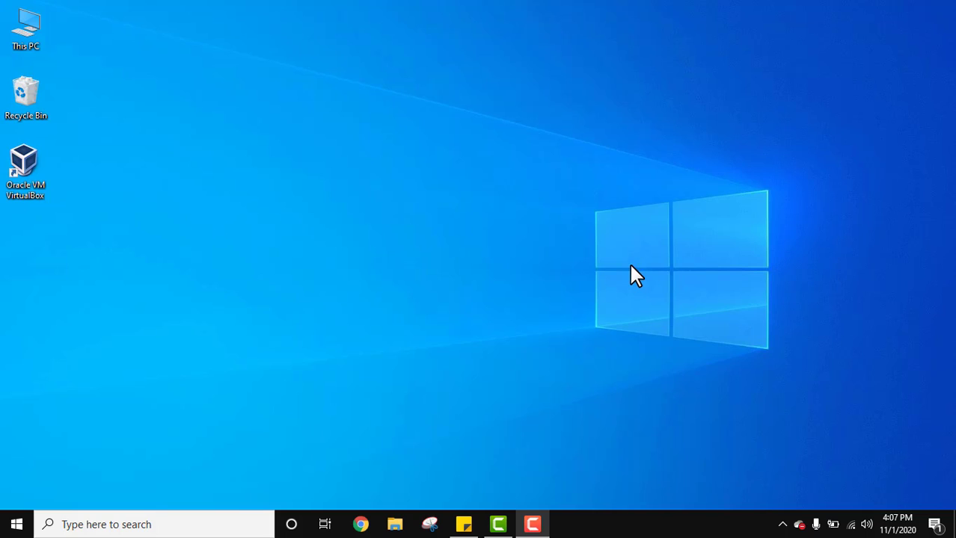
In Google Chrome, search Google for "oracle java" and open the "Java Software | Oracle India" result
{"action": "left_click", "coordinate": [361, 522]}
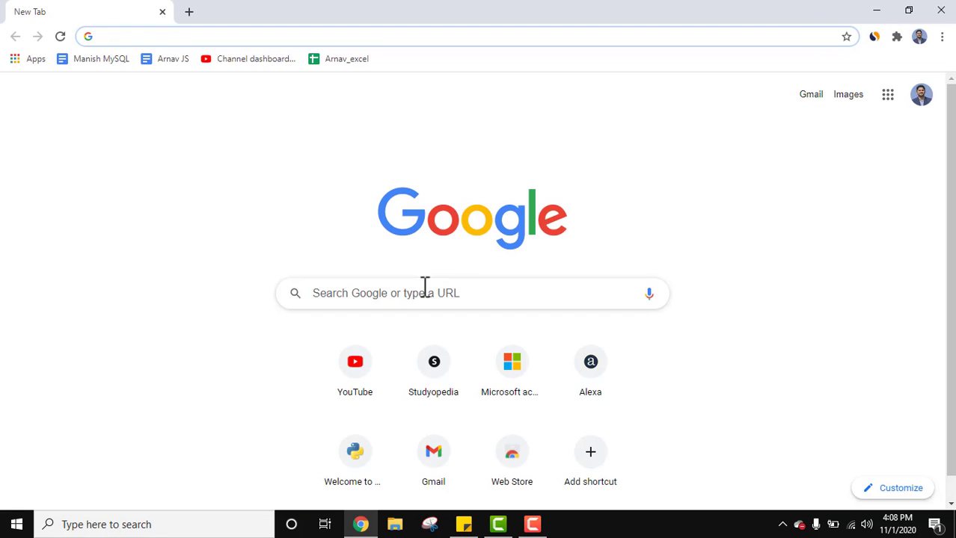
{"action": "left_click", "coordinate": [432, 282]}
{"action": "type", "text": "oracle java"}
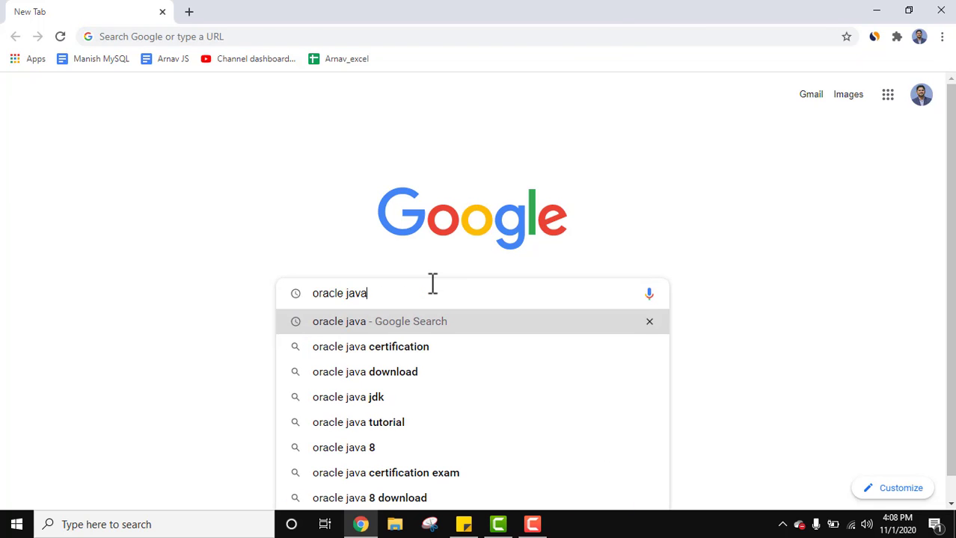
{"action": "key", "text": "Return"}
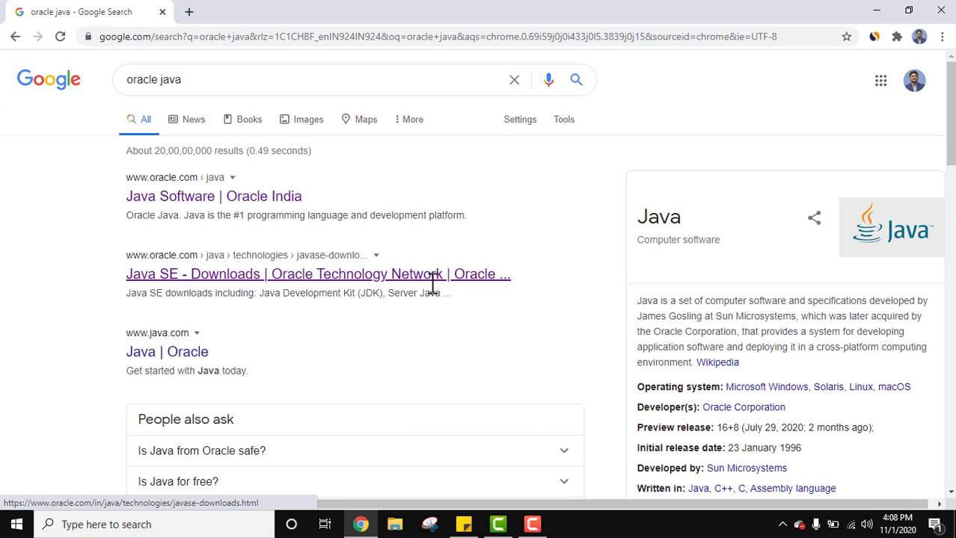
{"action": "left_click", "coordinate": [279, 200]}
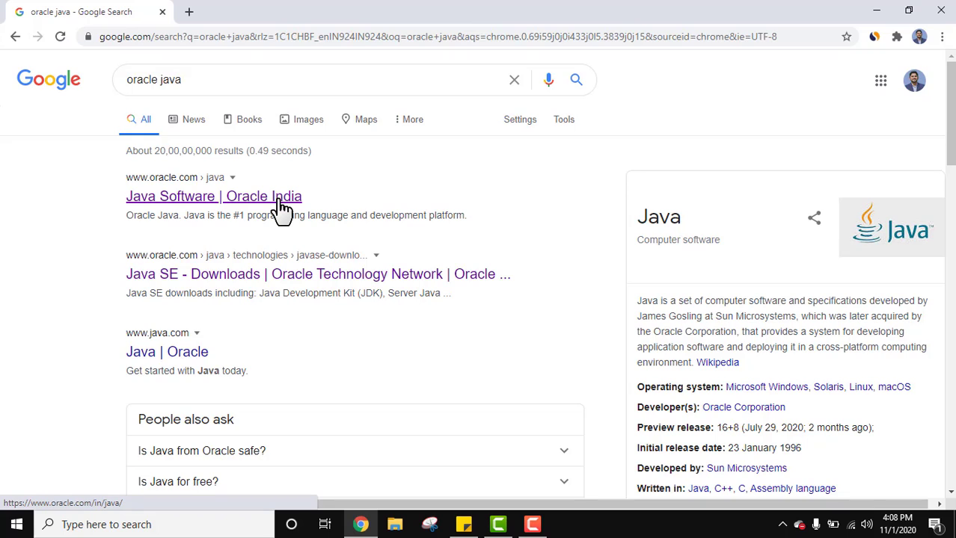
{"action": "left_click", "coordinate": [278, 200]}
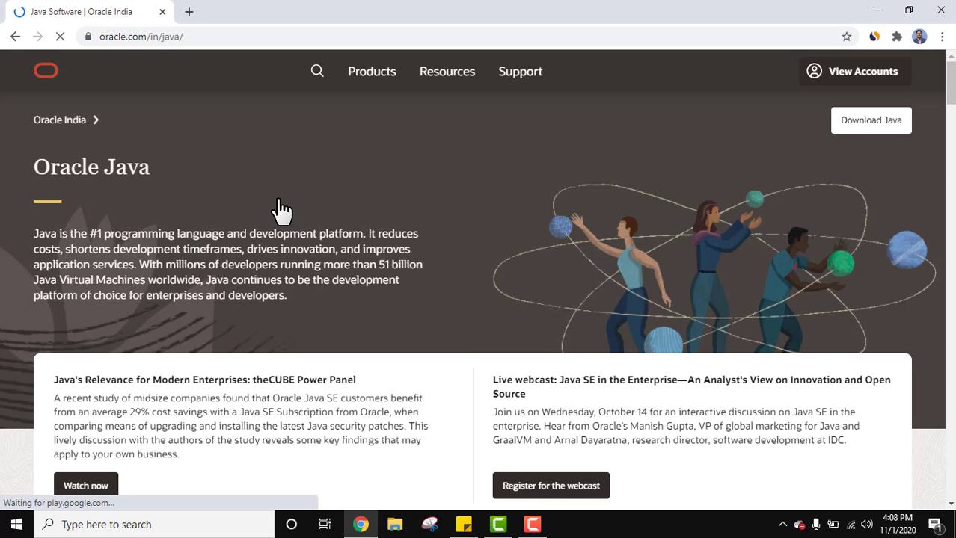
Go to Oracle's Java SE Downloads page and open the JDK Download page for Java SE 15
{"action": "left_click", "coordinate": [885, 136]}
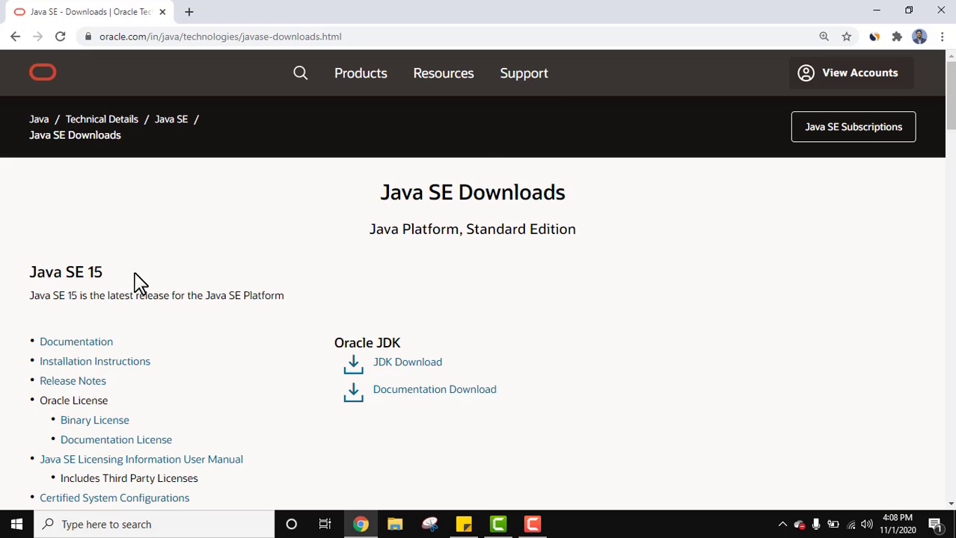
{"action": "scroll", "coordinate": [310, 231], "scroll_direction": "down", "scroll_amount": 1}
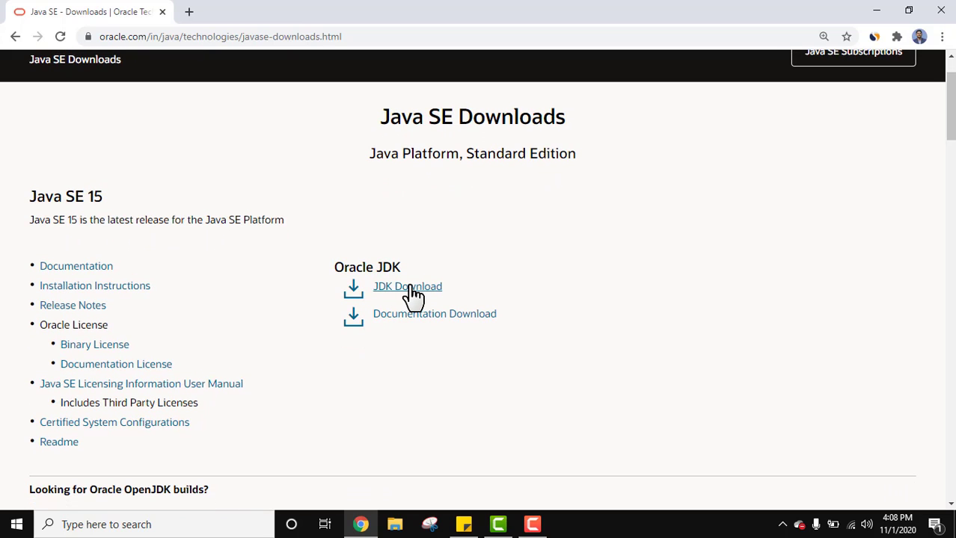
{"action": "left_click", "coordinate": [413, 296]}
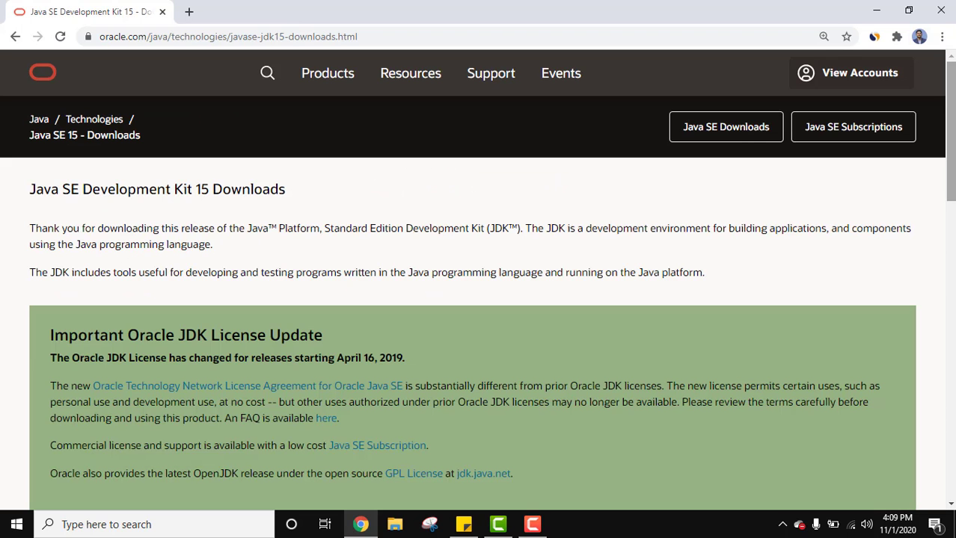
Download the Windows x64 Installer, jdk-15.0.1_windows-x64_bin.exe, accepting the Oracle Technology Network License Agreement
{"action": "scroll", "coordinate": [478, 281], "scroll_direction": "down", "scroll_amount": 10}
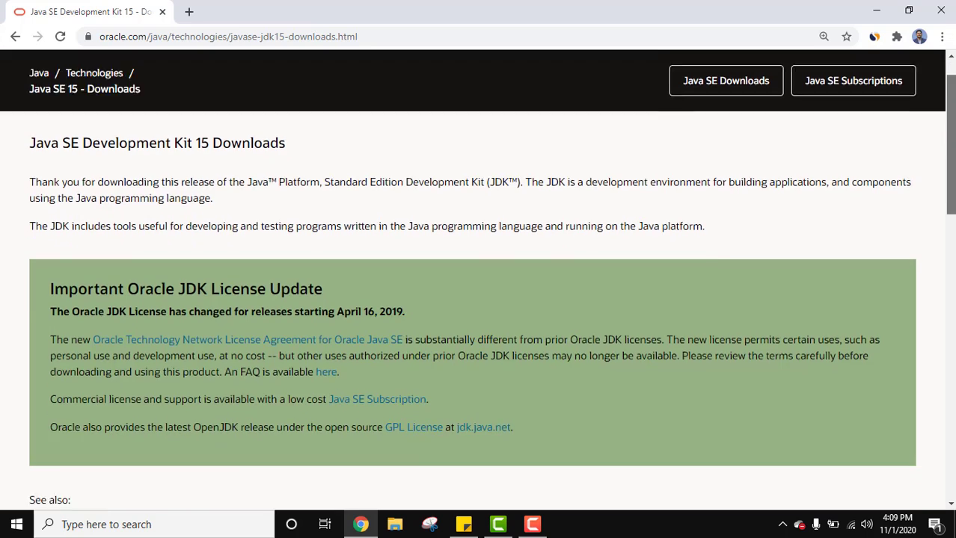
{"action": "scroll", "coordinate": [478, 280], "scroll_direction": "down", "scroll_amount": 1}
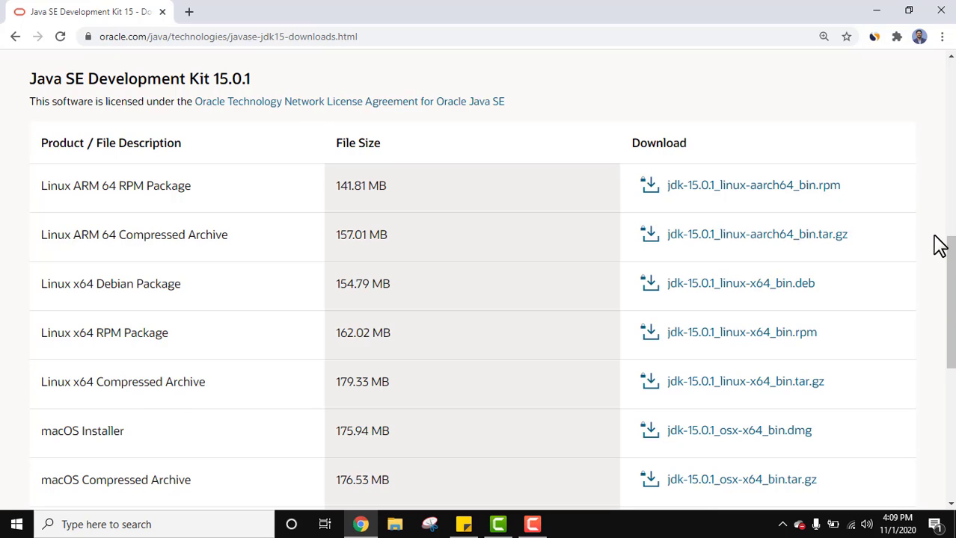
{"action": "scroll", "coordinate": [948, 299], "scroll_direction": "down", "scroll_amount": 1}
{"action": "scroll", "coordinate": [125, 344], "scroll_direction": "down", "scroll_amount": 3}
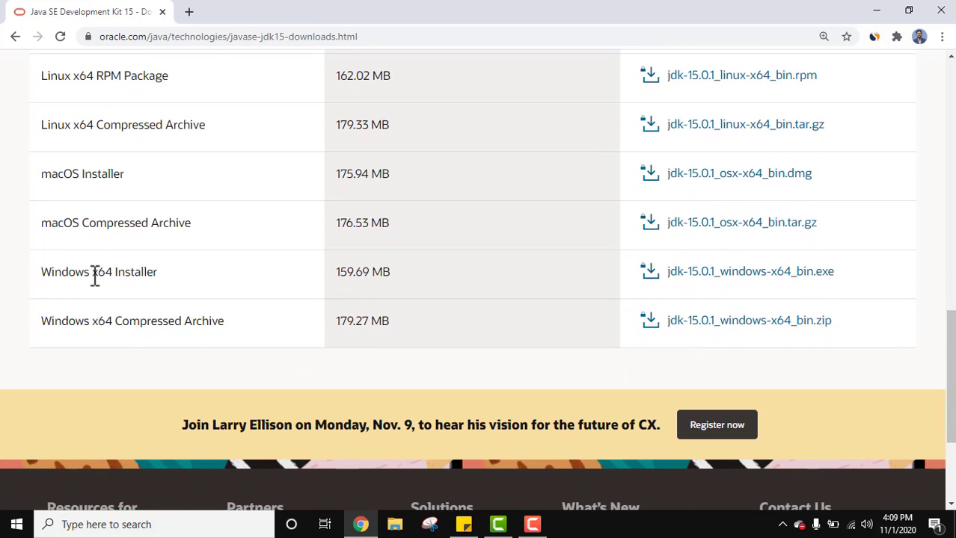
{"action": "left_click_drag", "start_coordinate": [91, 274], "coordinate": [114, 274]}
{"action": "triple_click", "coordinate": [140, 274]}
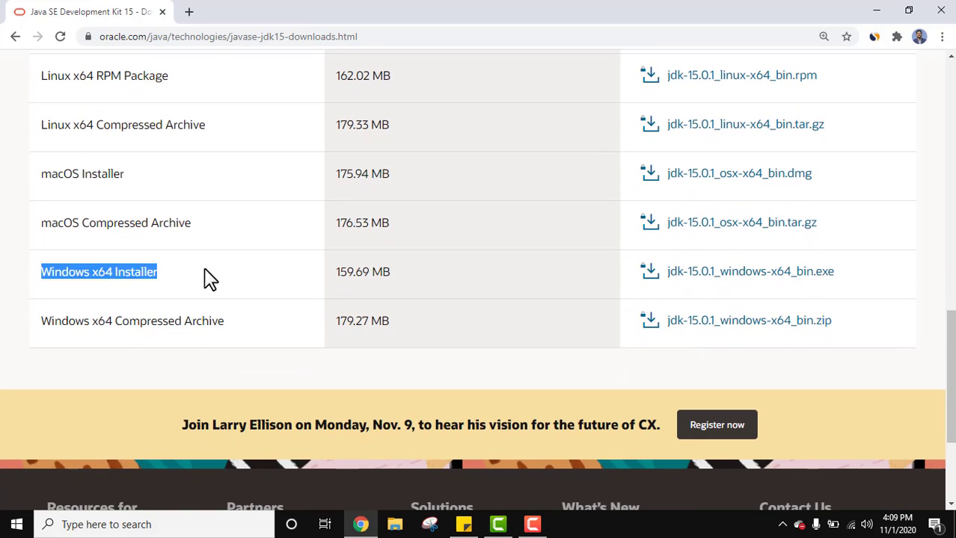
{"action": "left_click", "coordinate": [209, 278]}
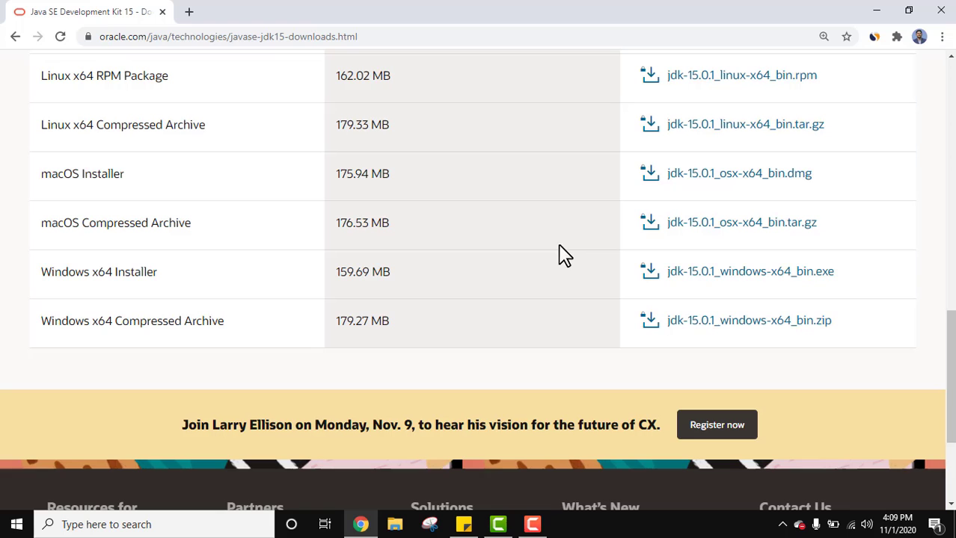
{"action": "left_click", "coordinate": [791, 277]}
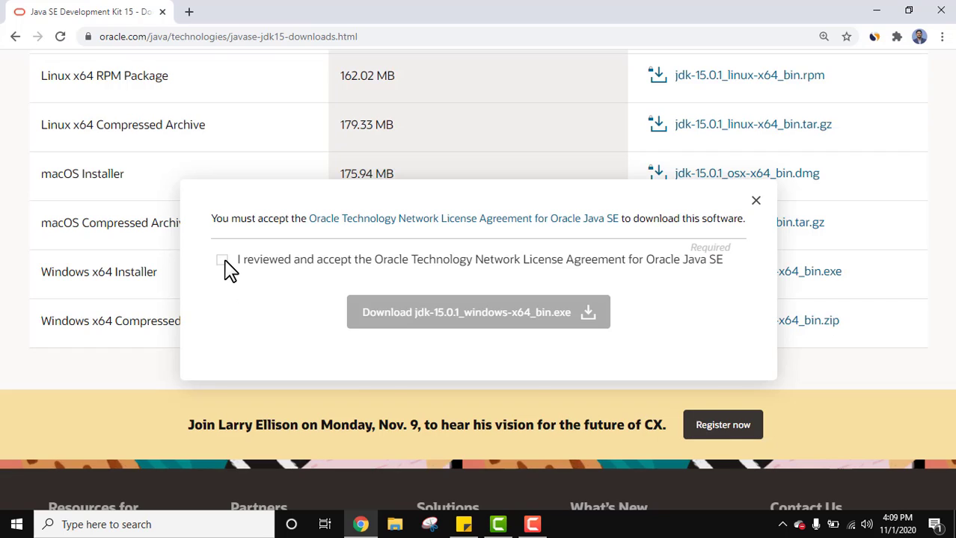
{"action": "left_click", "coordinate": [223, 260]}
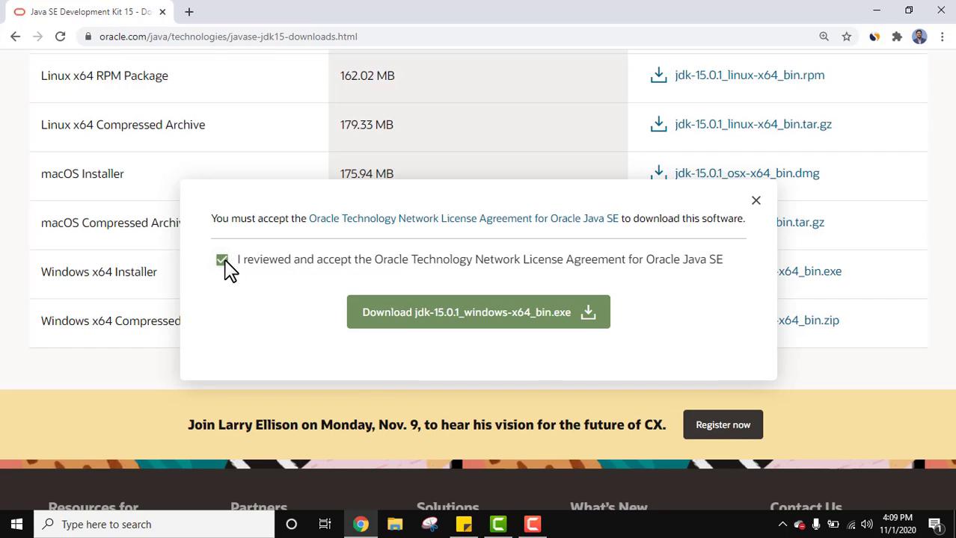
{"action": "left_click", "coordinate": [569, 329]}
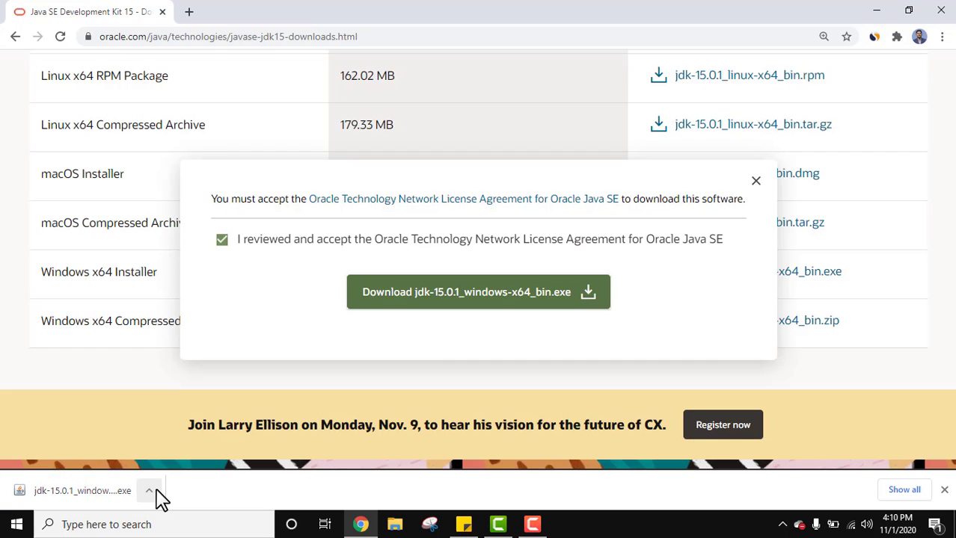
Launch the downloaded JDK 15.0.1 installer and minimize the browser
{"action": "left_click", "coordinate": [150, 493]}
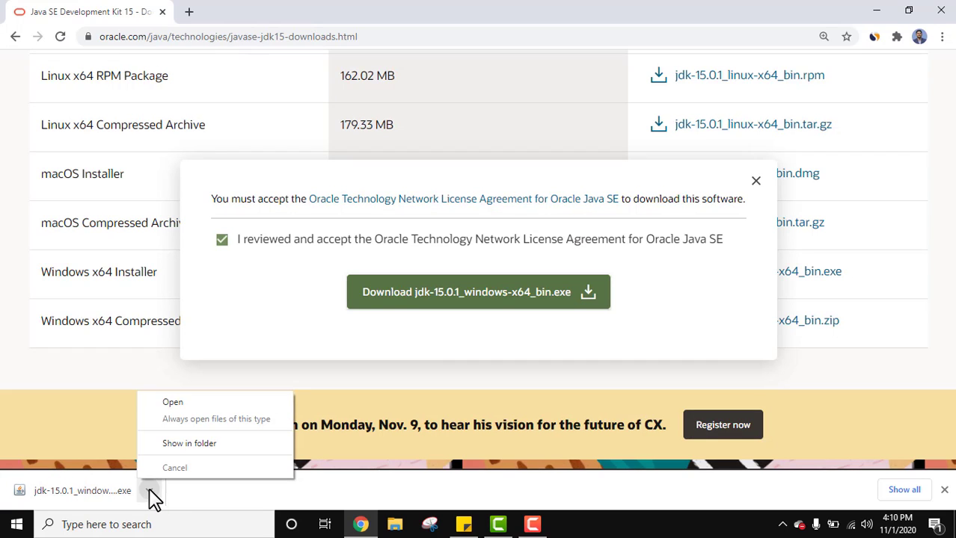
{"action": "left_click", "coordinate": [219, 405]}
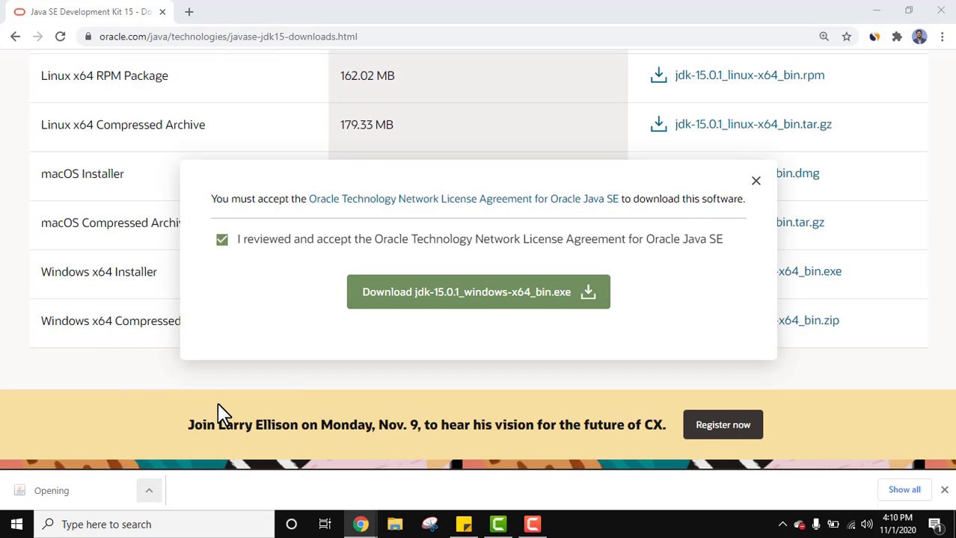
{"action": "left_click", "coordinate": [875, 12]}
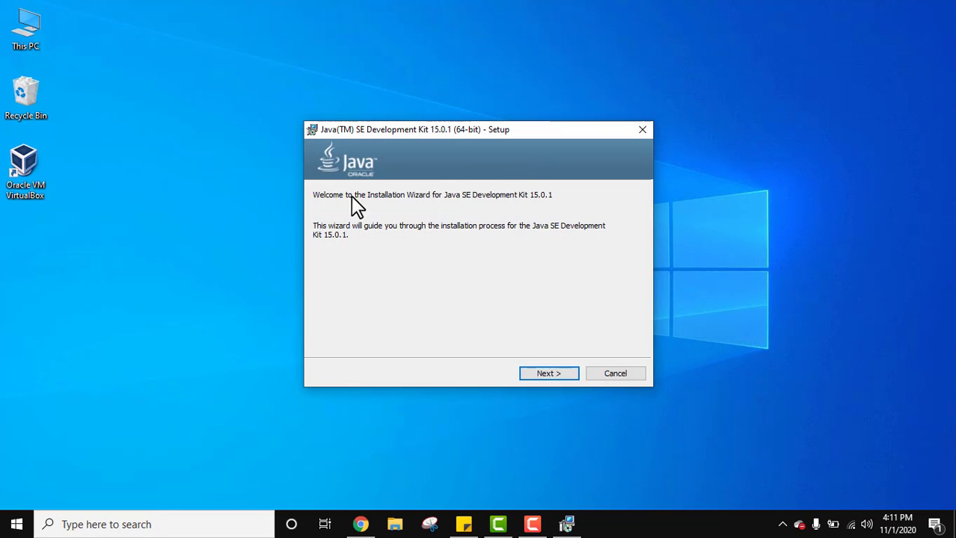
Install the JDK to the default folder C:\Program Files\Java\jdk-15.0.1\ and close the finished setup wizard
{"action": "left_click", "coordinate": [568, 375]}
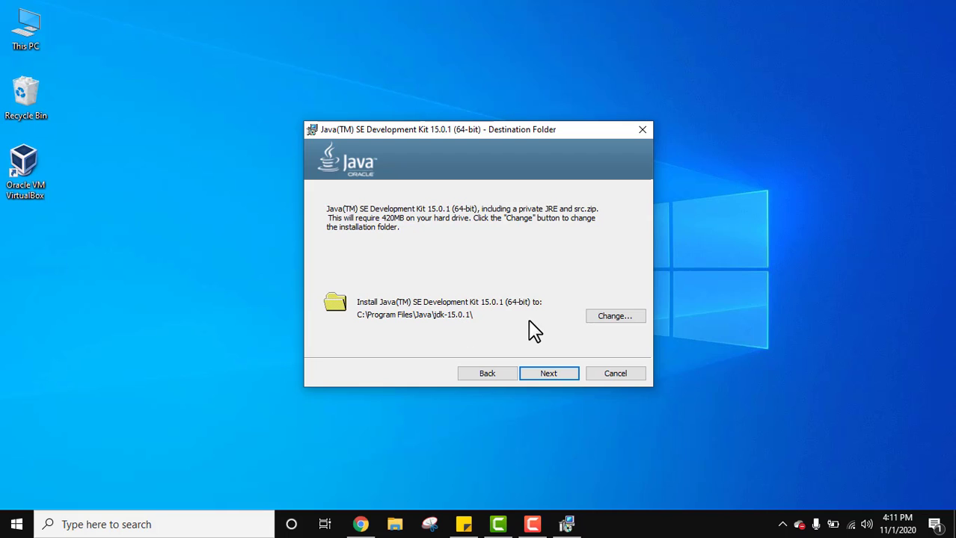
{"action": "left_click", "coordinate": [608, 320]}
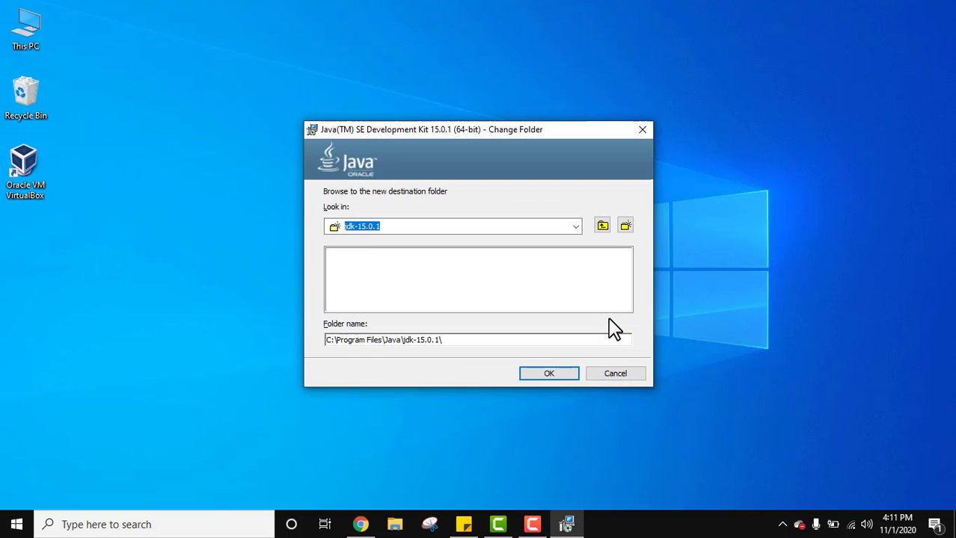
{"action": "left_click", "coordinate": [635, 378]}
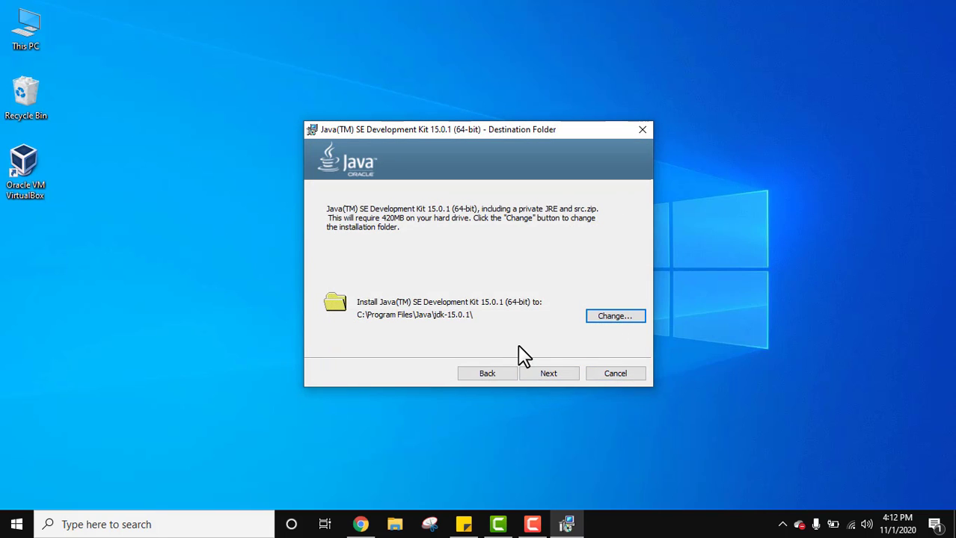
{"action": "left_click", "coordinate": [551, 378]}
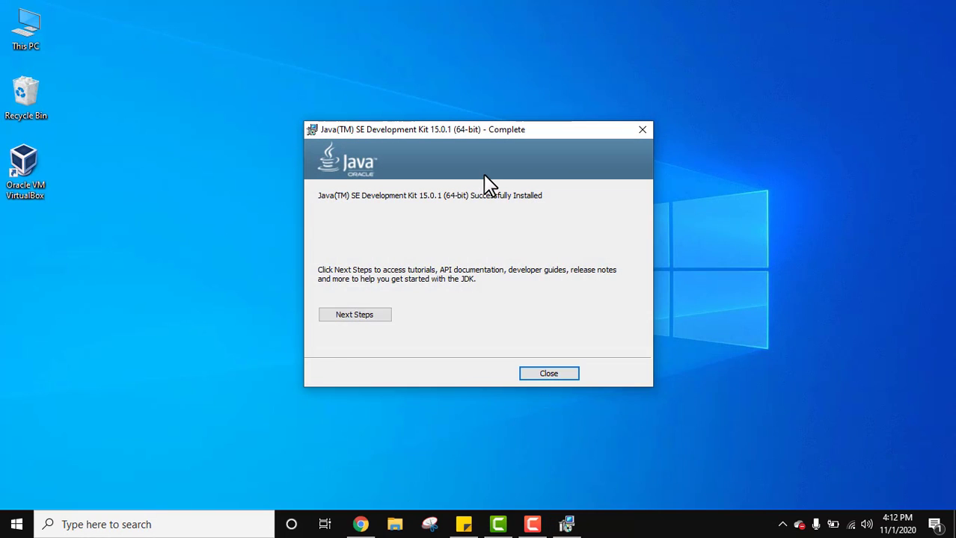
{"action": "left_click", "coordinate": [568, 375]}
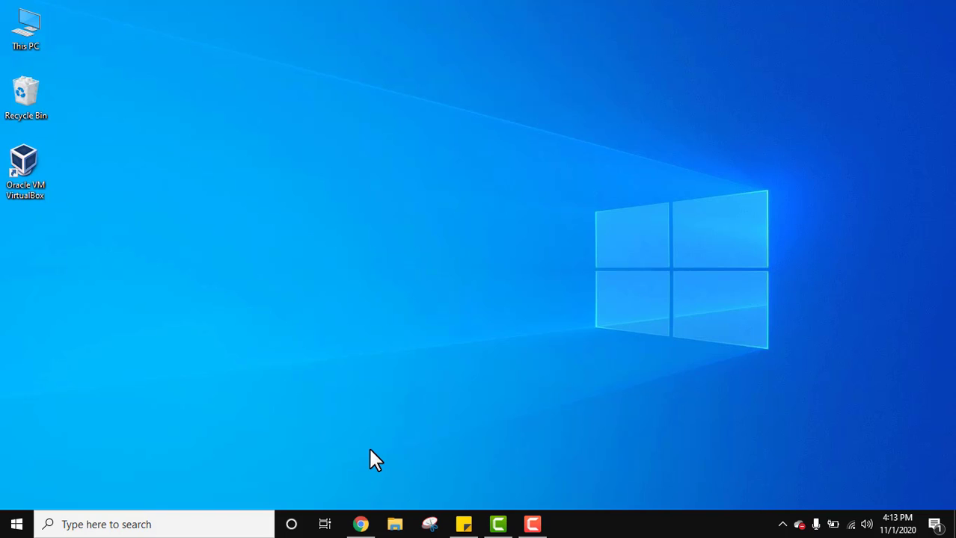
In File Explorer, open the JDK's bin folder at C:\Program Files\Java\jdk-15.0.1\bin
{"action": "left_click", "coordinate": [396, 525]}
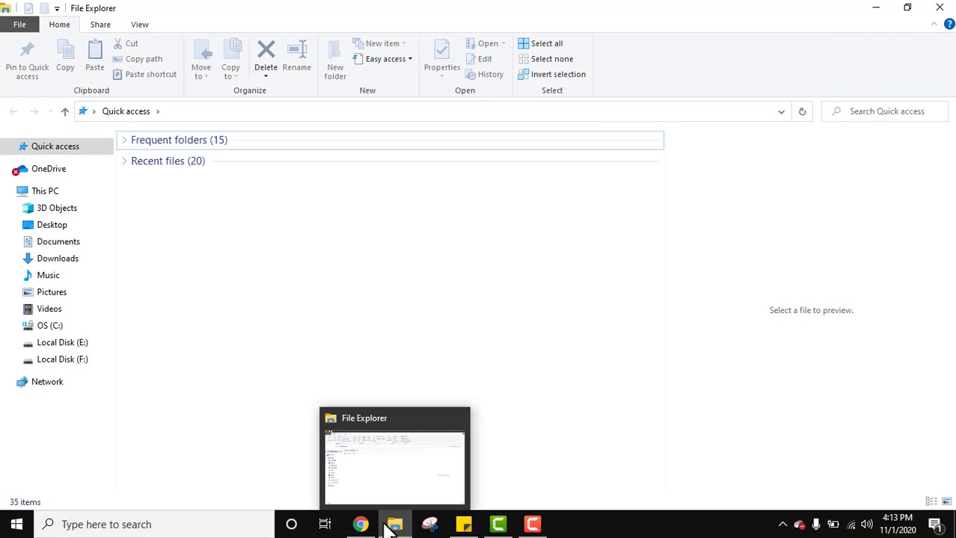
{"action": "left_click", "coordinate": [41, 326]}
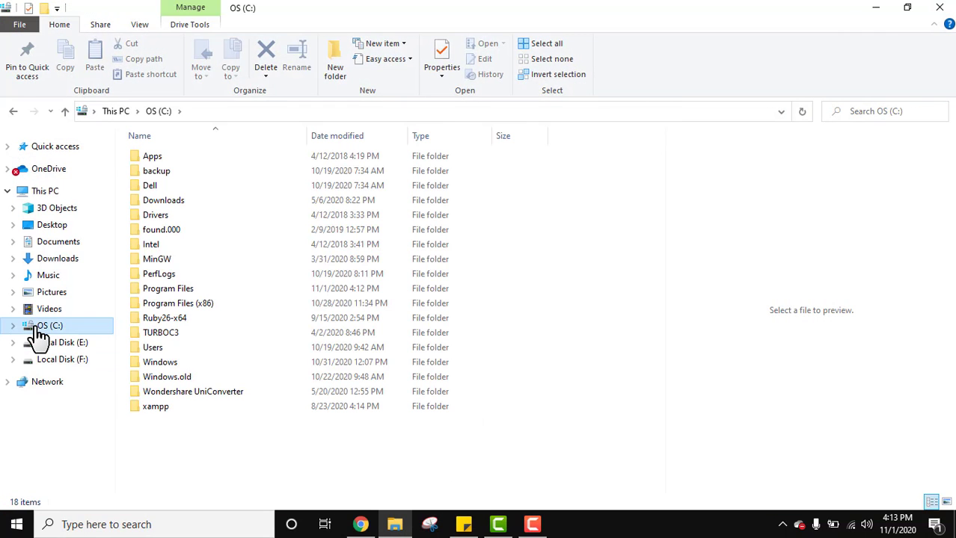
{"action": "double_click", "coordinate": [189, 290]}
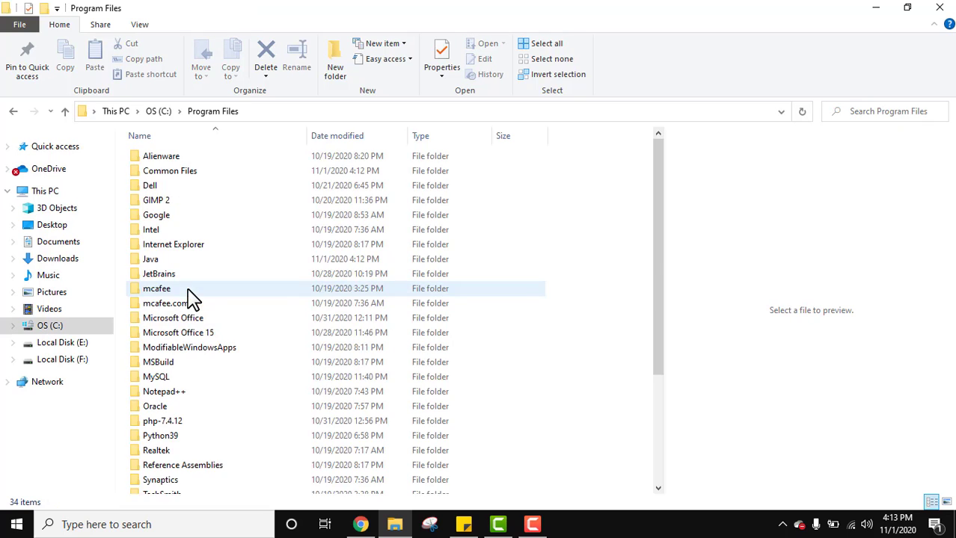
{"action": "double_click", "coordinate": [162, 262]}
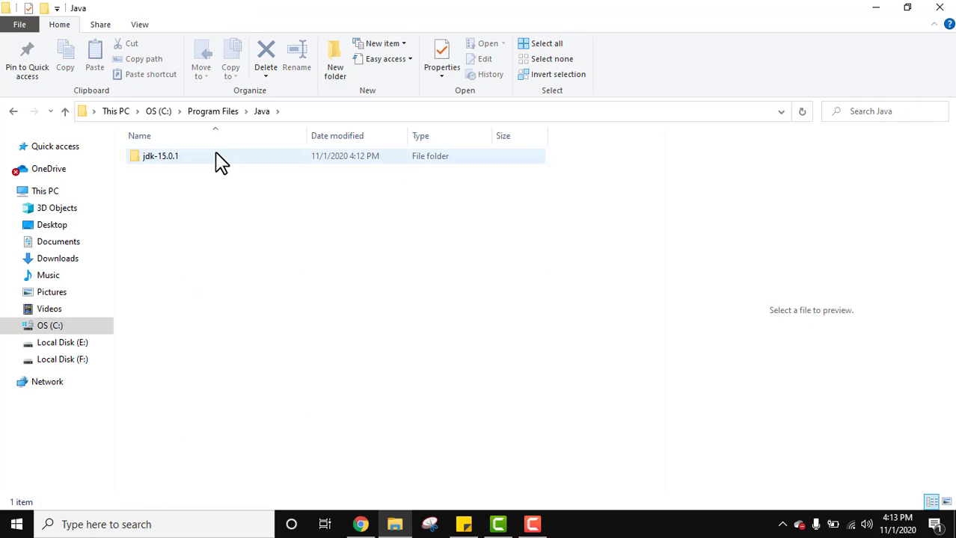
{"action": "double_click", "coordinate": [192, 161]}
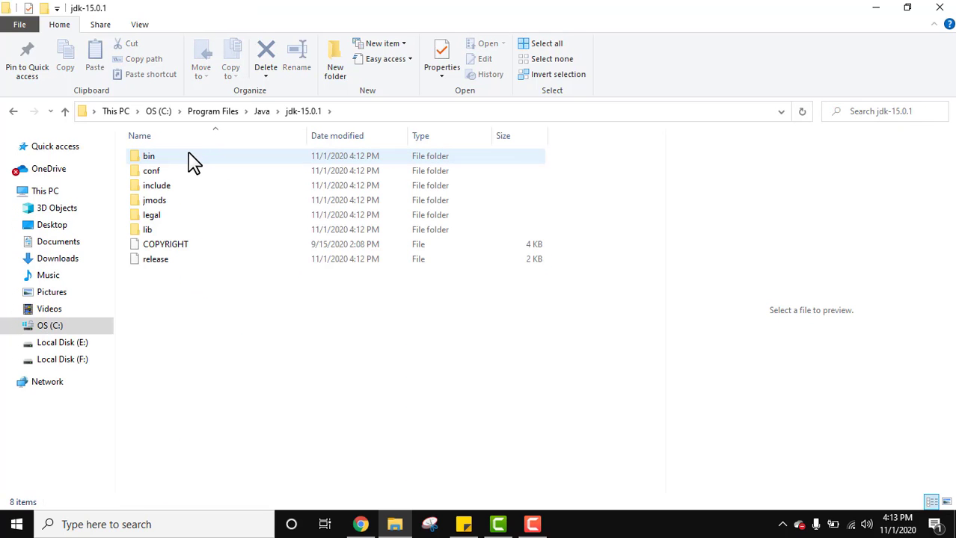
{"action": "double_click", "coordinate": [191, 161]}
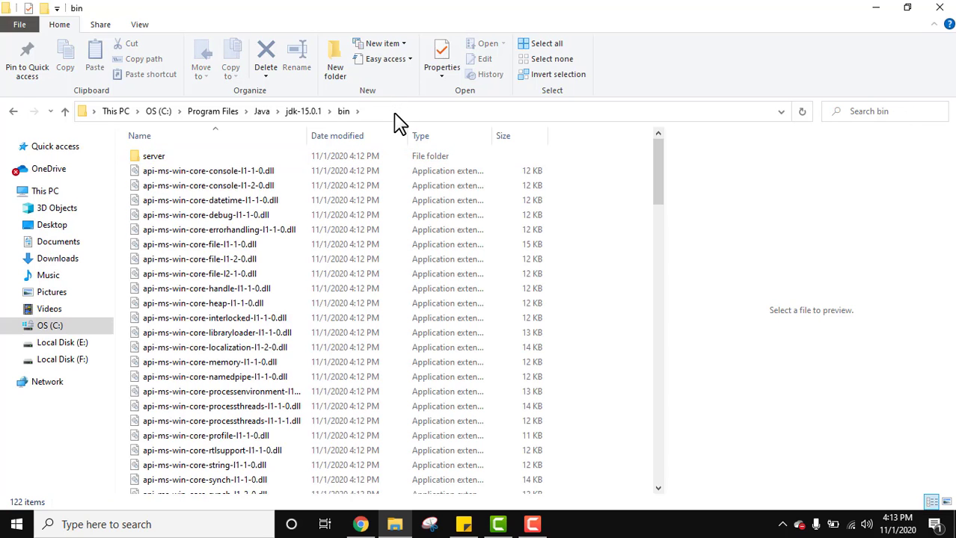
Copy the bin folder's full path, C:\Program Files\Java\jdk-15.0.1\bin, and minimize File Explorer
{"action": "left_click", "coordinate": [392, 113]}
{"action": "right_click", "coordinate": [207, 111]}
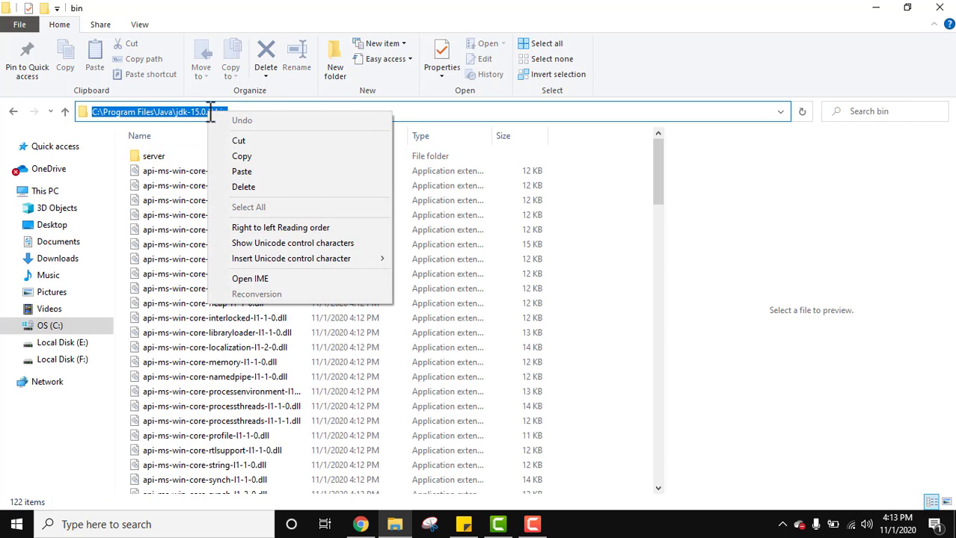
{"action": "left_click", "coordinate": [241, 156]}
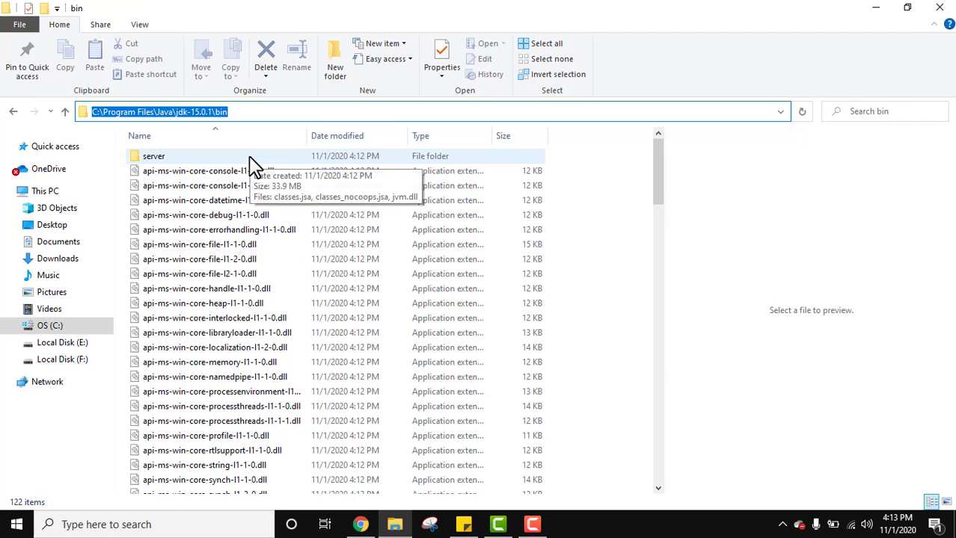
{"action": "left_click", "coordinate": [876, 9]}
Search Windows for "variable" and open "Edit the system environment variables"
{"action": "left_click", "coordinate": [17, 524]}
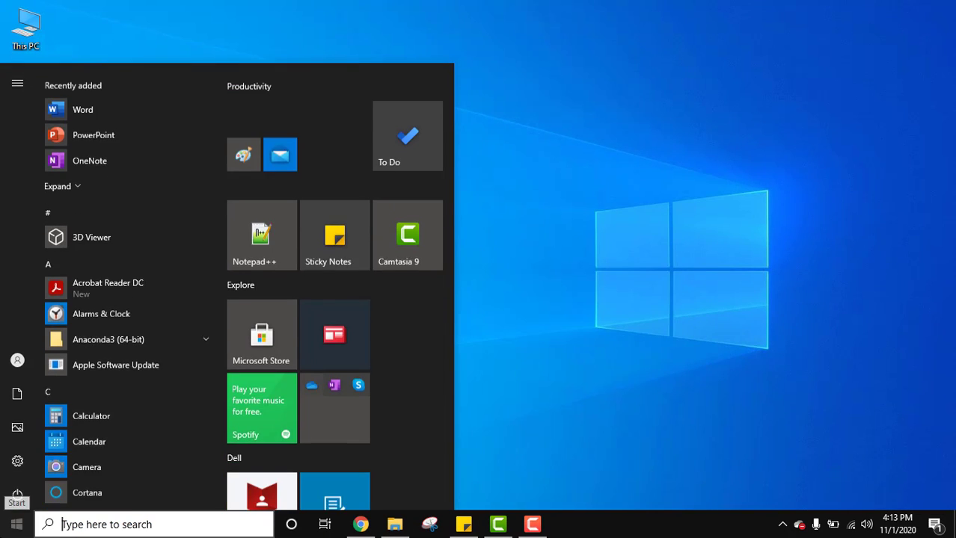
{"action": "type", "text": "variable"}
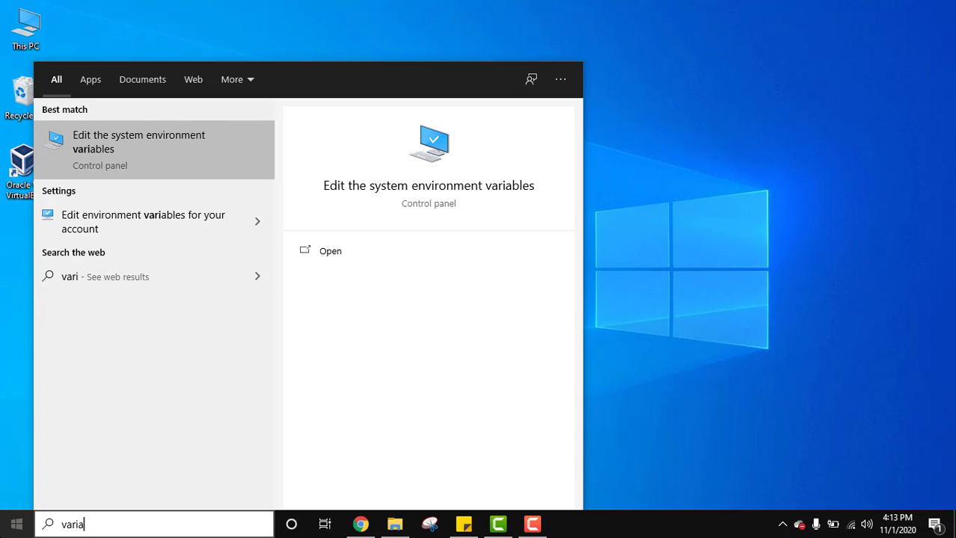
{"action": "left_click", "coordinate": [189, 159]}
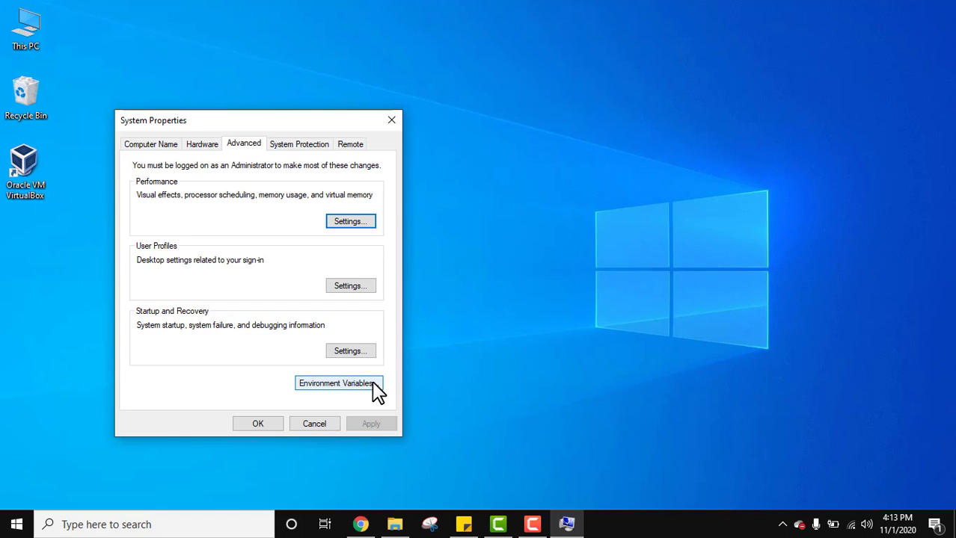
Add a new entry C:\Program Files\Java\jdk-15.0.1\bin to the system Path variable in Environment Variables
{"action": "left_click", "coordinate": [335, 382]}
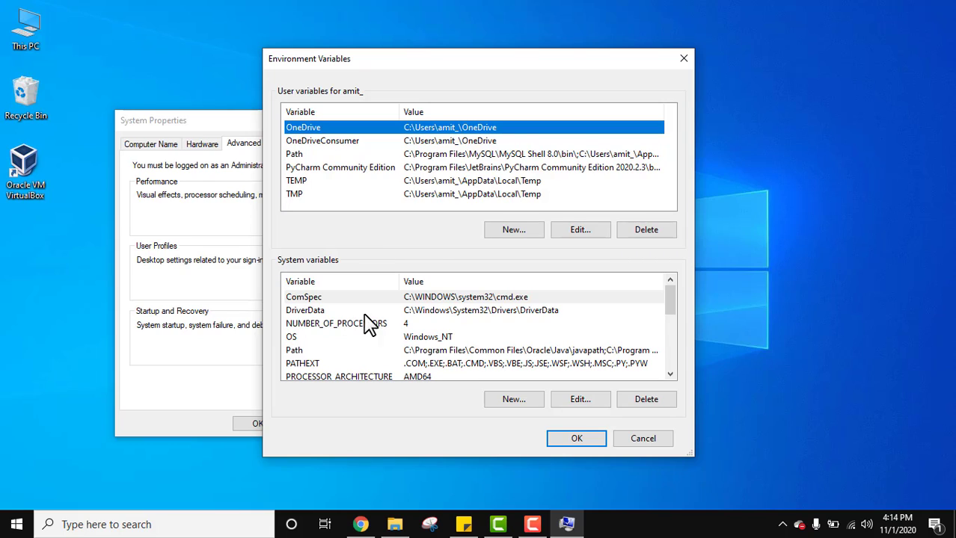
{"action": "left_click", "coordinate": [416, 348]}
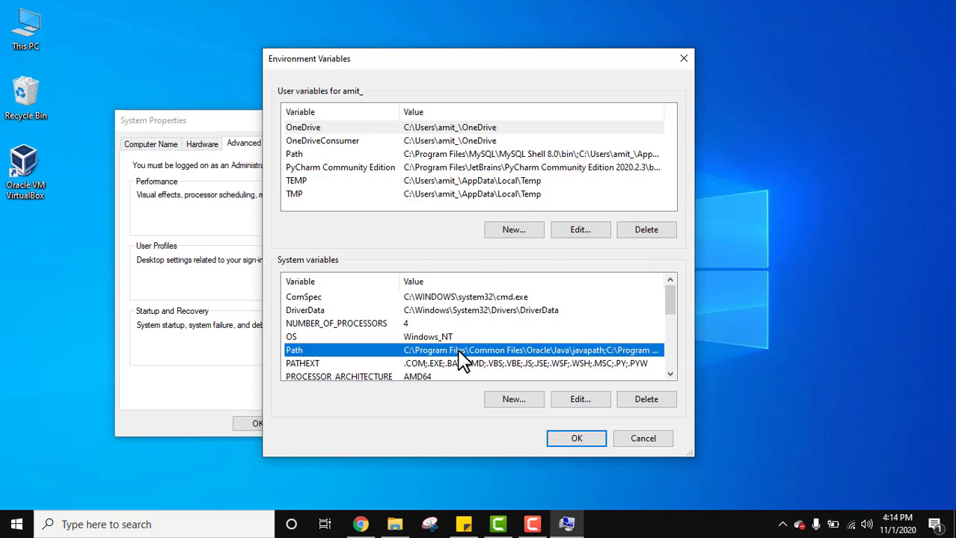
{"action": "double_click", "coordinate": [460, 351]}
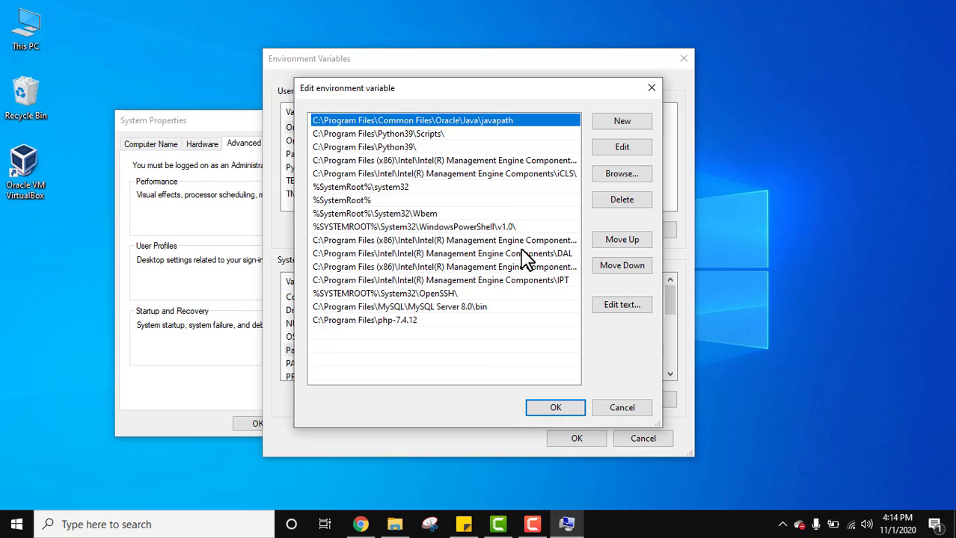
{"action": "left_click", "coordinate": [617, 127]}
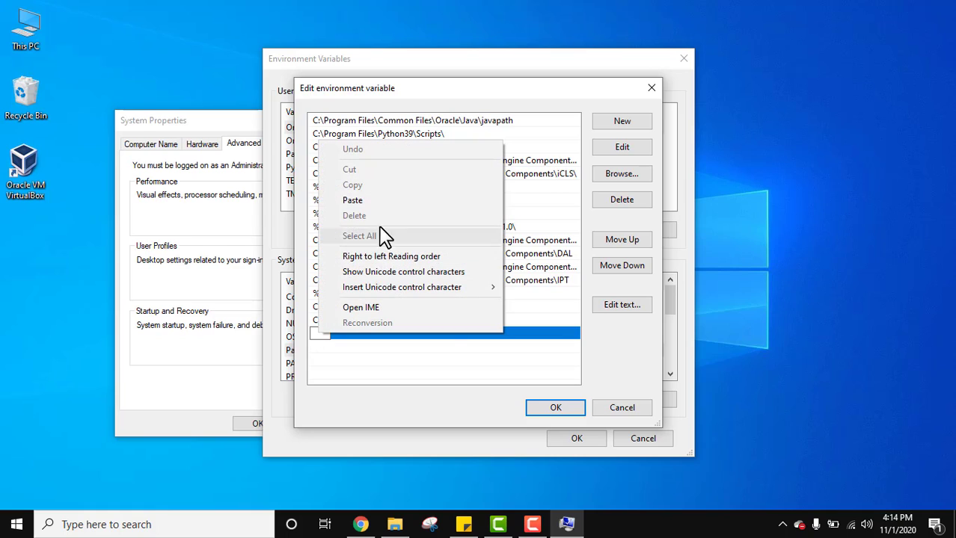
{"action": "left_click", "coordinate": [387, 203]}
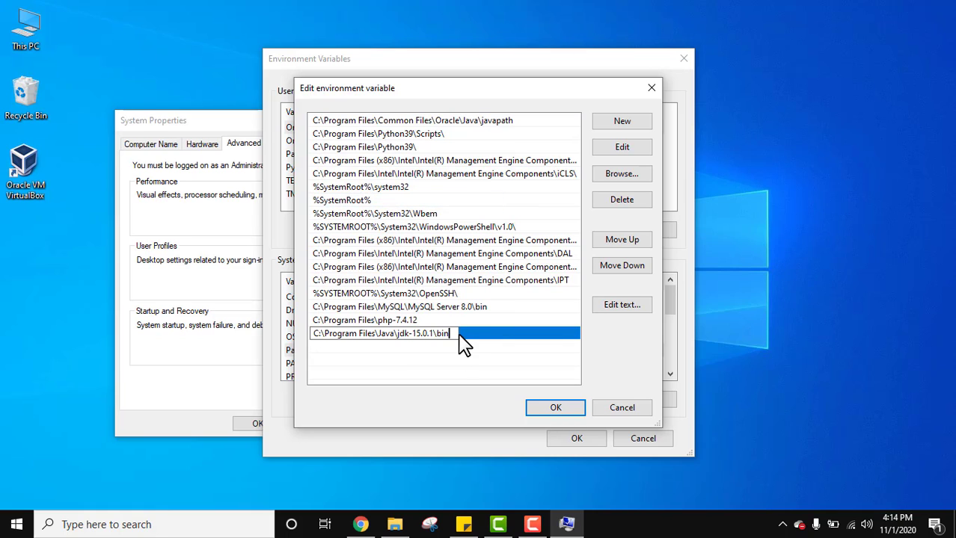
{"action": "left_click", "coordinate": [454, 367]}
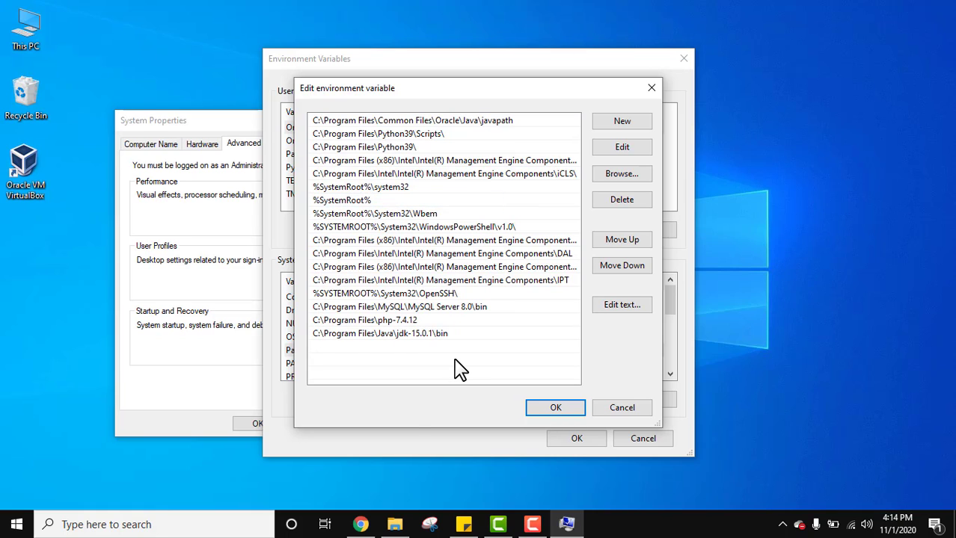
Recheck the JDK bin folder's path in File Explorer against the new Path entry, copying it again and minimizing the window
{"action": "left_click", "coordinate": [394, 524]}
{"action": "left_click", "coordinate": [365, 115]}
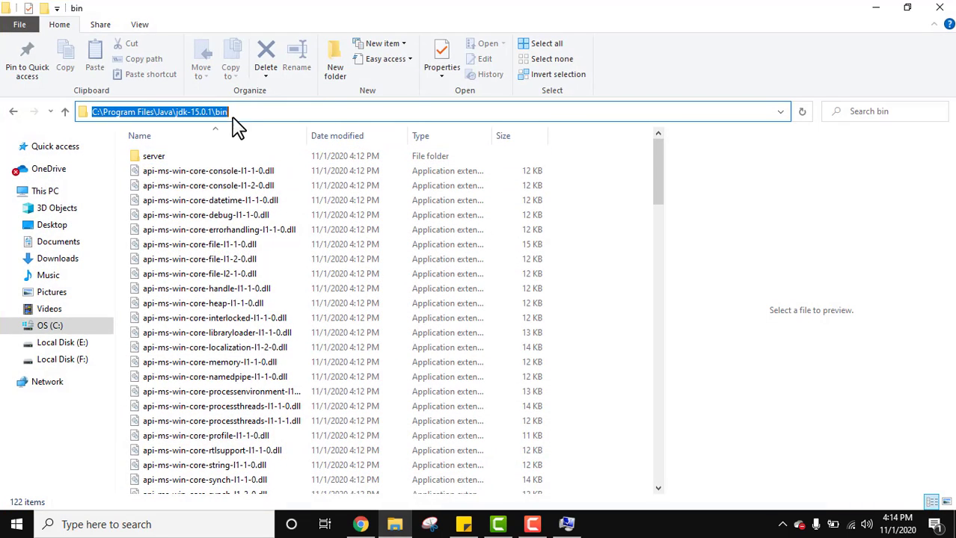
{"action": "right_click", "coordinate": [217, 116]}
{"action": "left_click", "coordinate": [274, 156]}
{"action": "left_click", "coordinate": [875, 8]}
{"action": "left_click", "coordinate": [456, 336]}
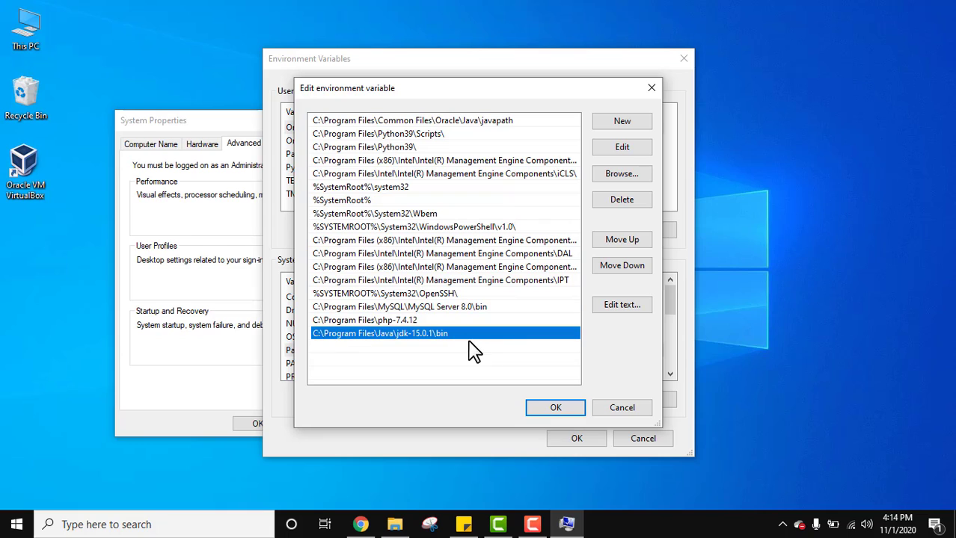
Accept the Path change and close the Environment Variables and System Properties dialogs
{"action": "left_click", "coordinate": [555, 411]}
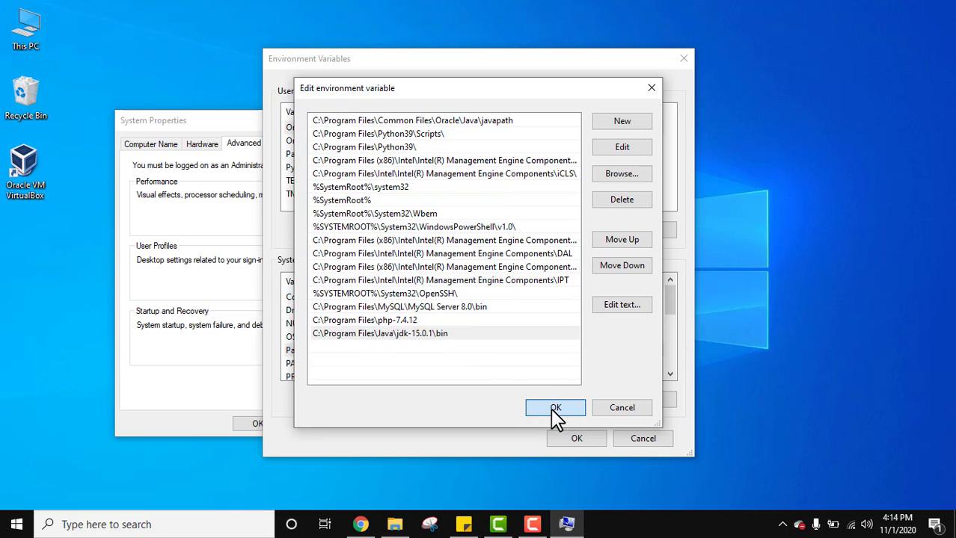
{"action": "left_click", "coordinate": [580, 439]}
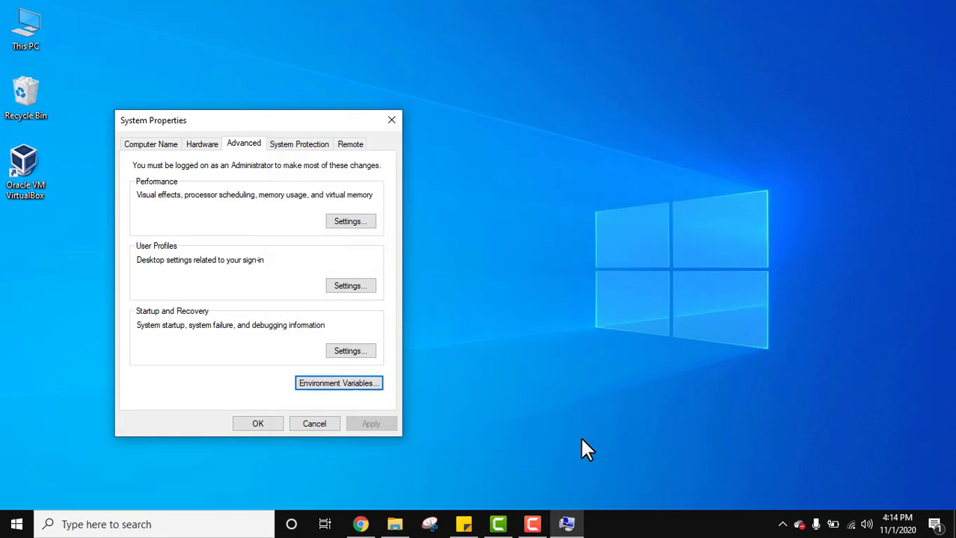
{"action": "left_click", "coordinate": [258, 424]}
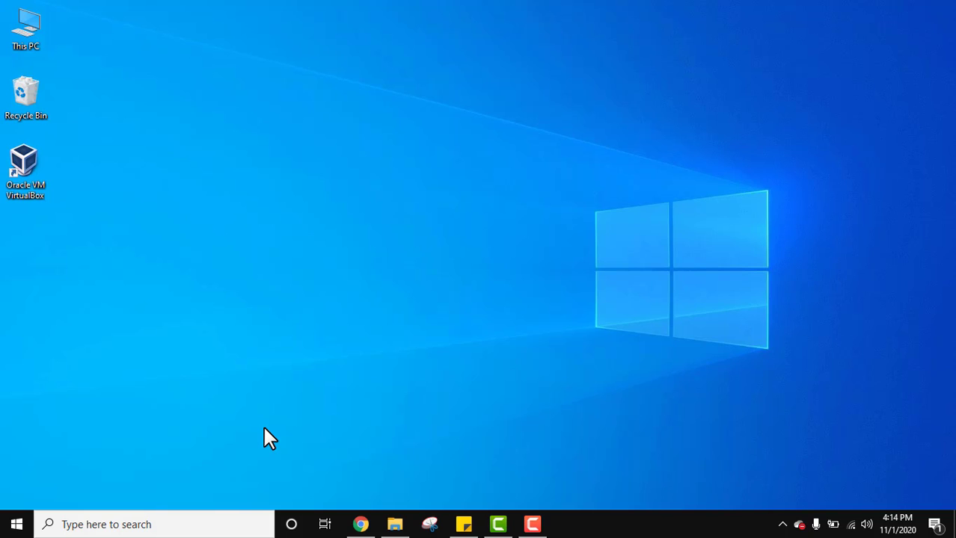
Open Command Prompt from a Windows search for "cmd" and check the installed Java version with java --version
{"action": "key", "text": "super"}
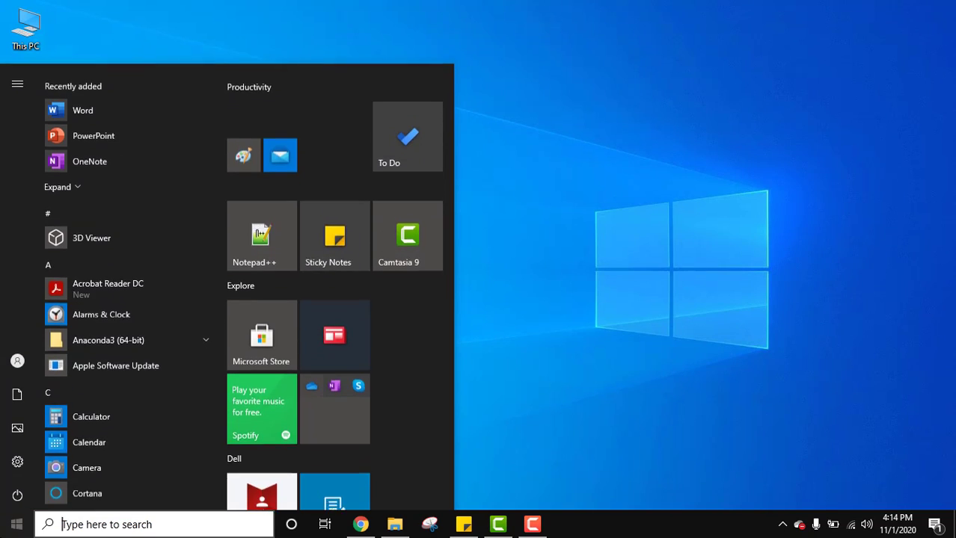
{"action": "type", "text": "cmd"}
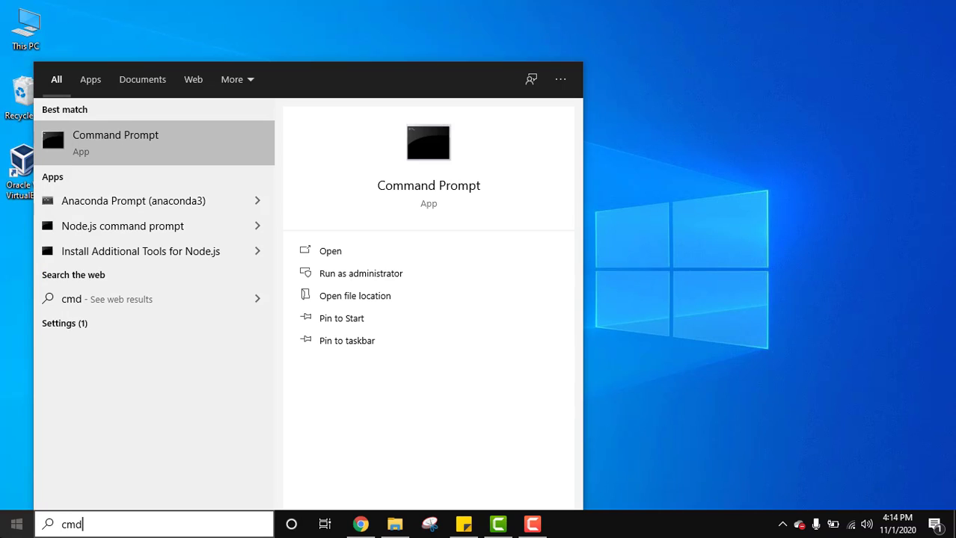
{"action": "key", "text": "Return"}
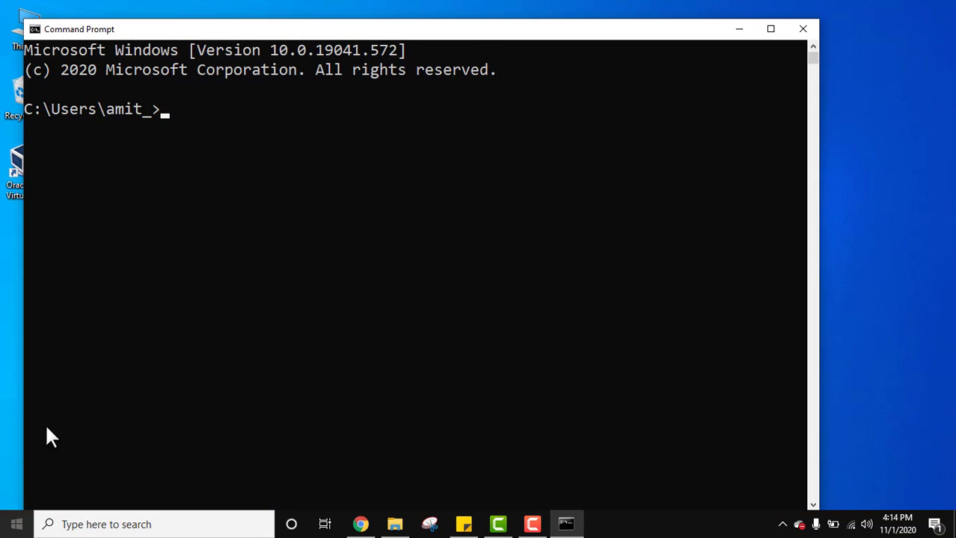
{"action": "left_click_drag", "start_coordinate": [274, 35], "coordinate": [367, 35]}
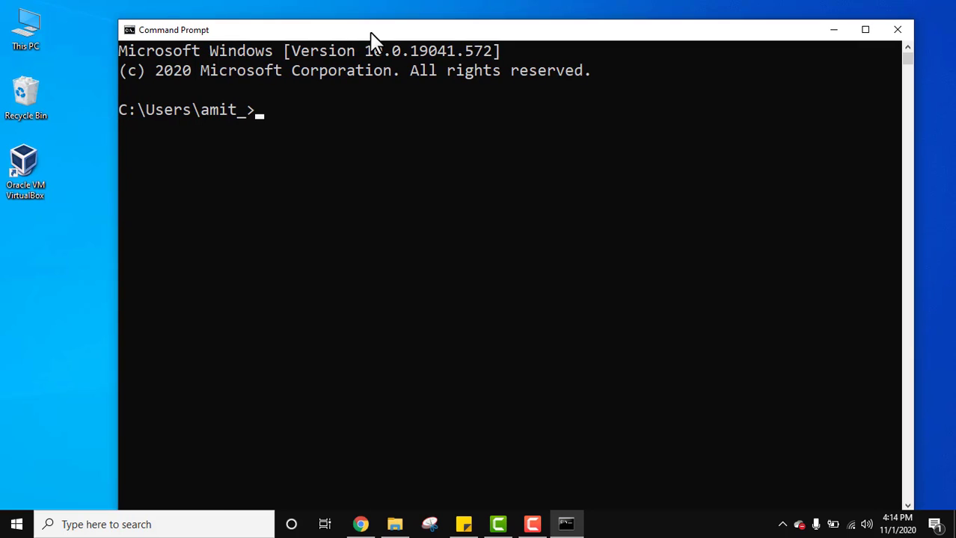
{"action": "type", "text": "java --ver"}
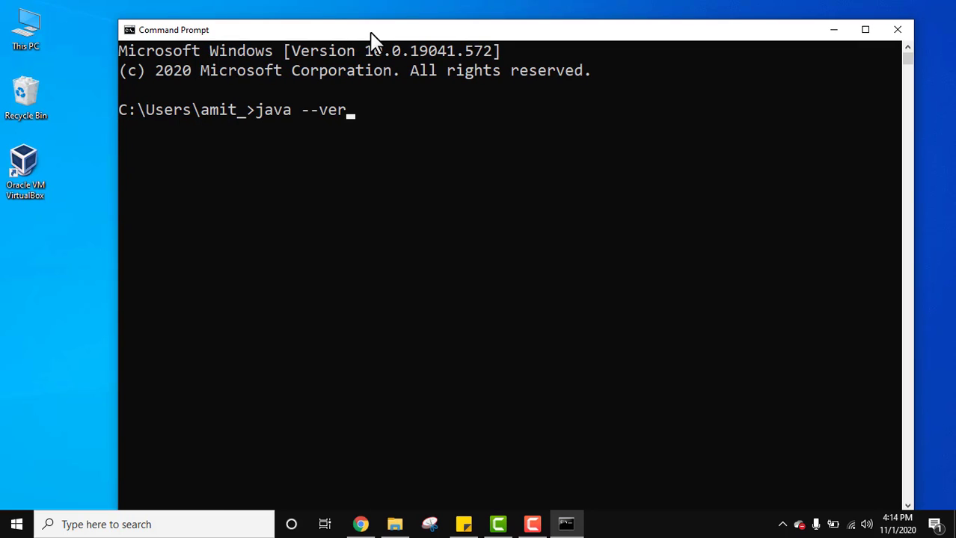
{"action": "type", "text": "sion"}
{"action": "key", "text": "Return"}
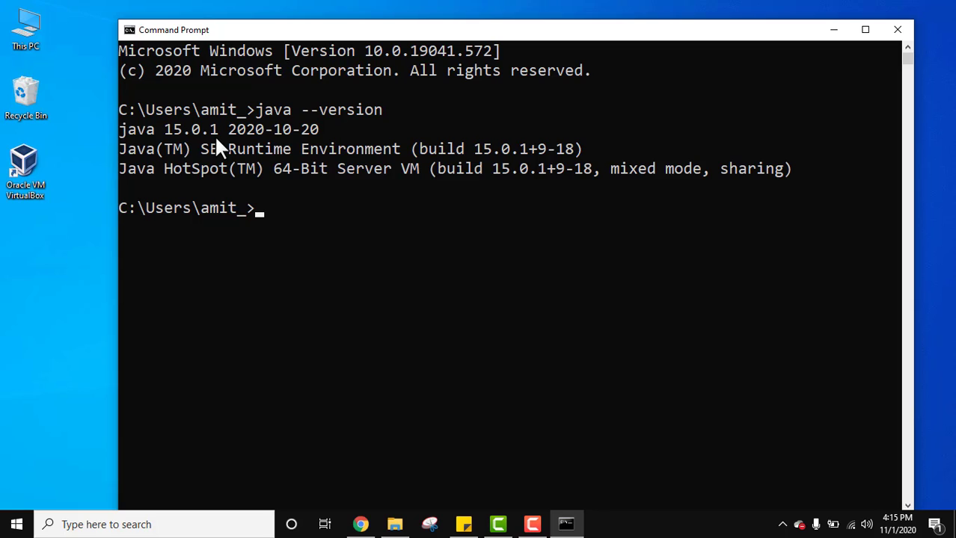
Run javac, look through the whole compiler usage listing, and close Command Prompt
{"action": "type", "text": "javac"}
{"action": "key", "text": "Return"}
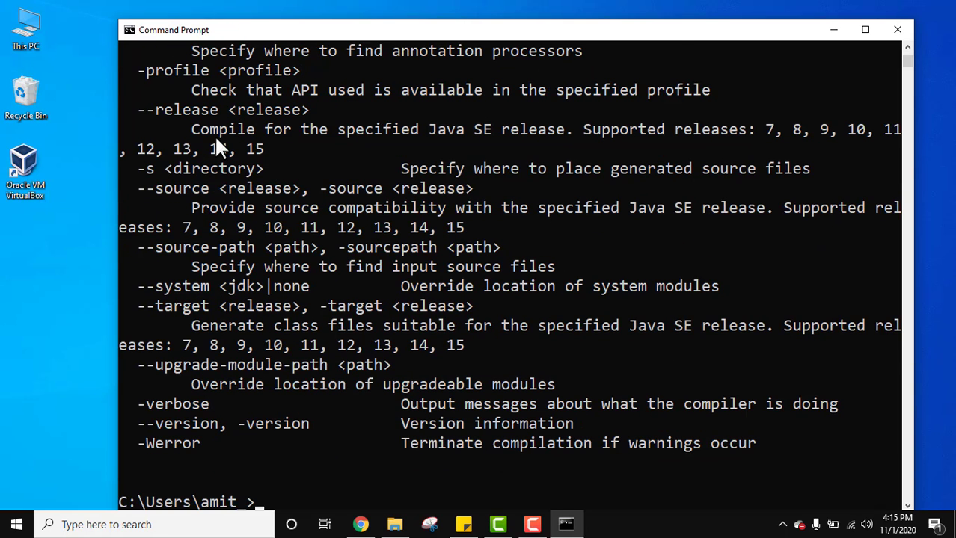
{"action": "scroll", "coordinate": [906, 49], "scroll_direction": "up", "scroll_amount": 2}
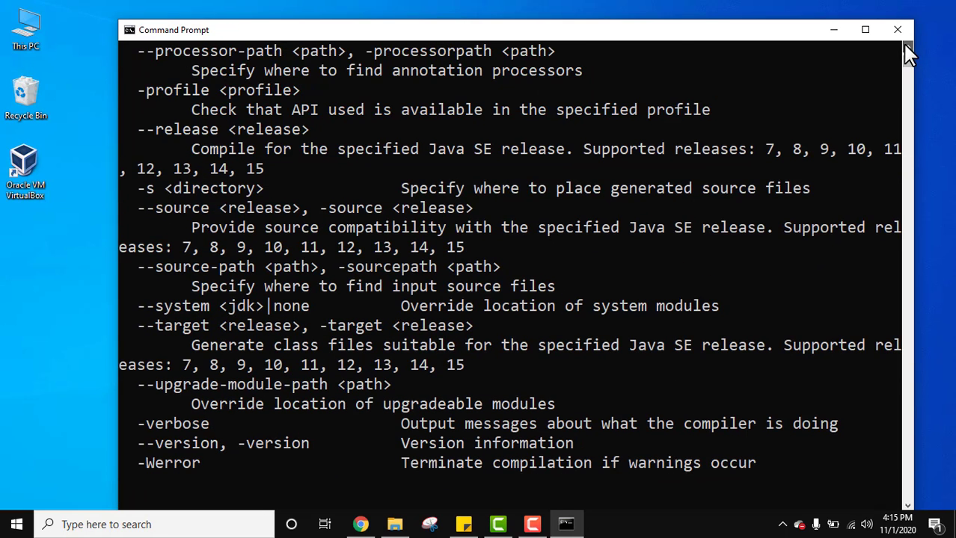
{"action": "scroll", "coordinate": [906, 54], "scroll_direction": "up", "scroll_amount": 11}
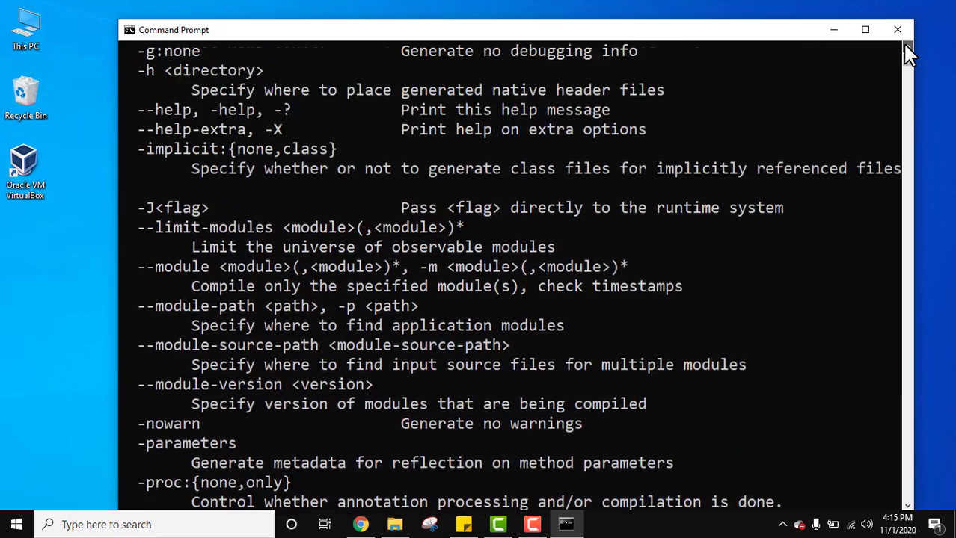
{"action": "scroll", "coordinate": [907, 54], "scroll_direction": "up", "scroll_amount": 5}
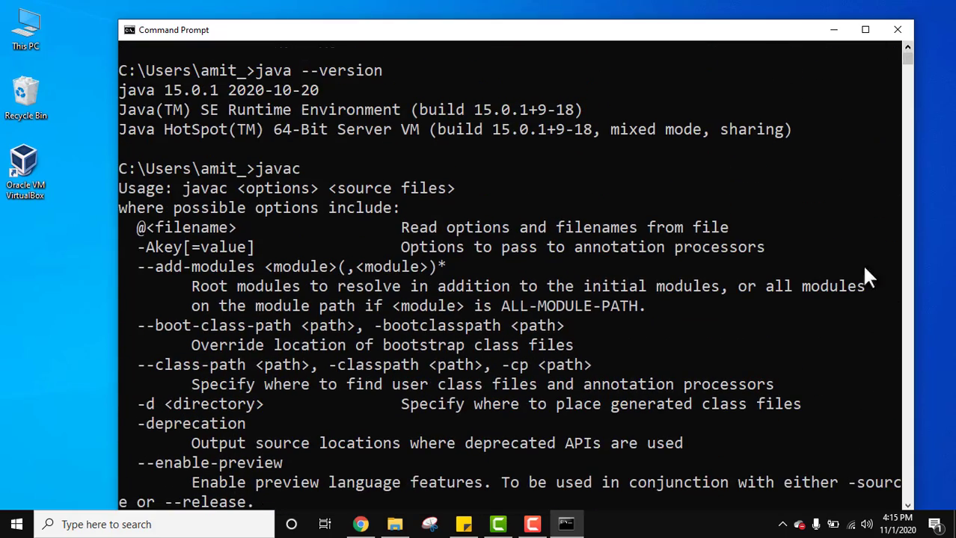
{"action": "scroll", "coordinate": [907, 505], "scroll_direction": "down", "scroll_amount": 7}
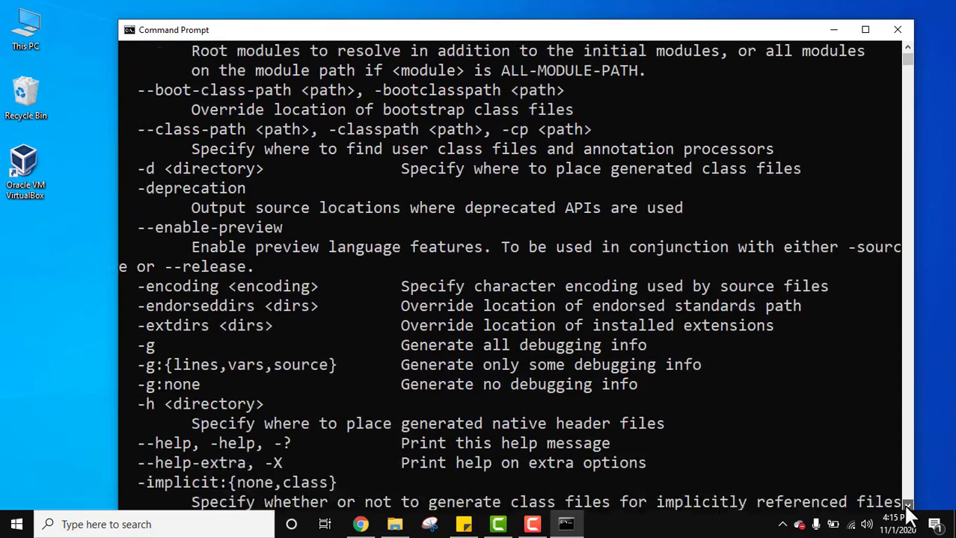
{"action": "scroll", "coordinate": [907, 505], "scroll_direction": "down", "scroll_amount": 10}
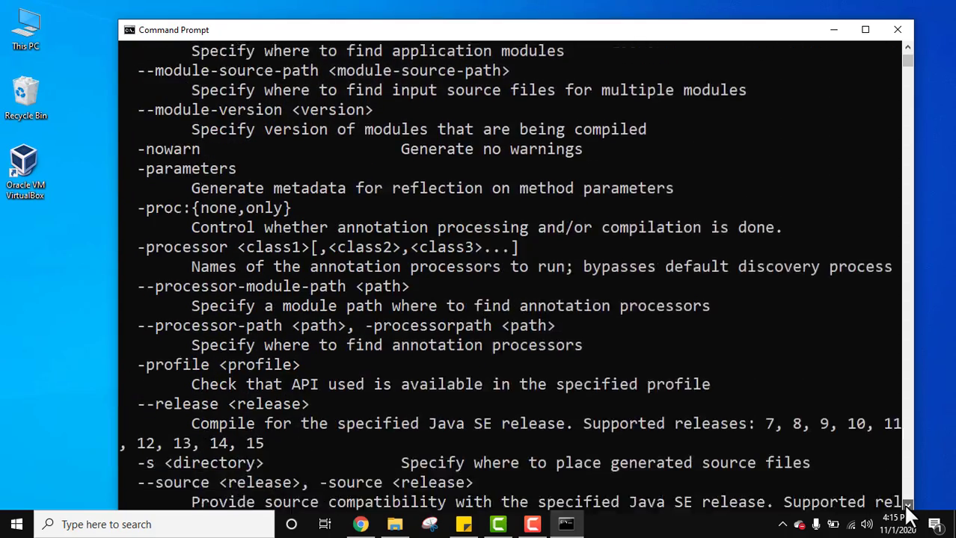
{"action": "scroll", "coordinate": [907, 505], "scroll_direction": "down", "scroll_amount": 8}
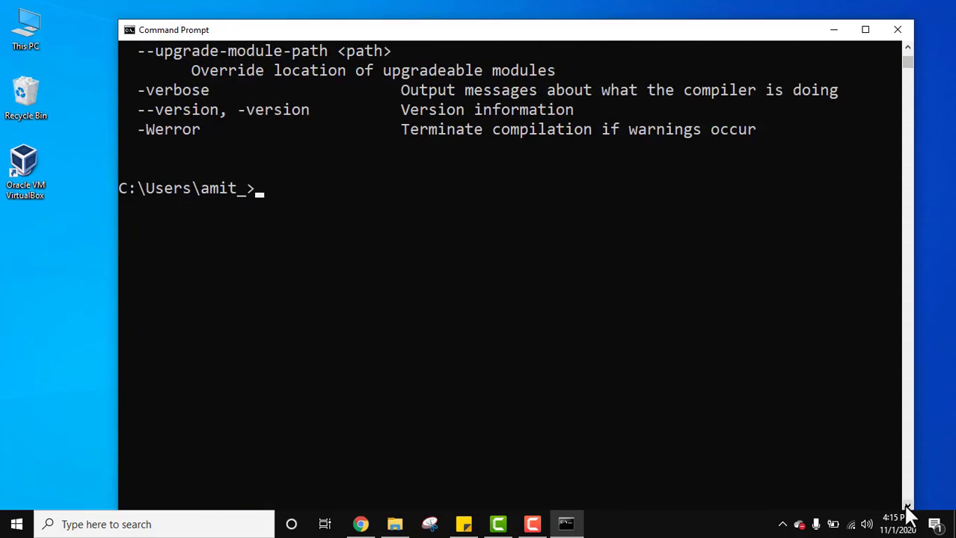
{"action": "left_click", "coordinate": [896, 35]}
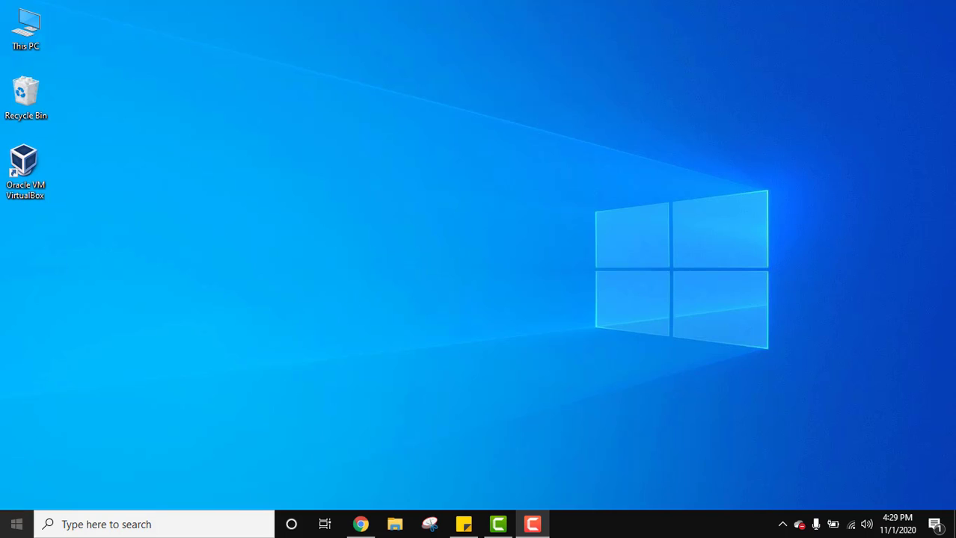
Open Notepad++ and write a public class Studyopedia whose main (String args[]) method prints "First Java 15 program..." with System.out.println
{"action": "left_click", "coordinate": [16, 524]}
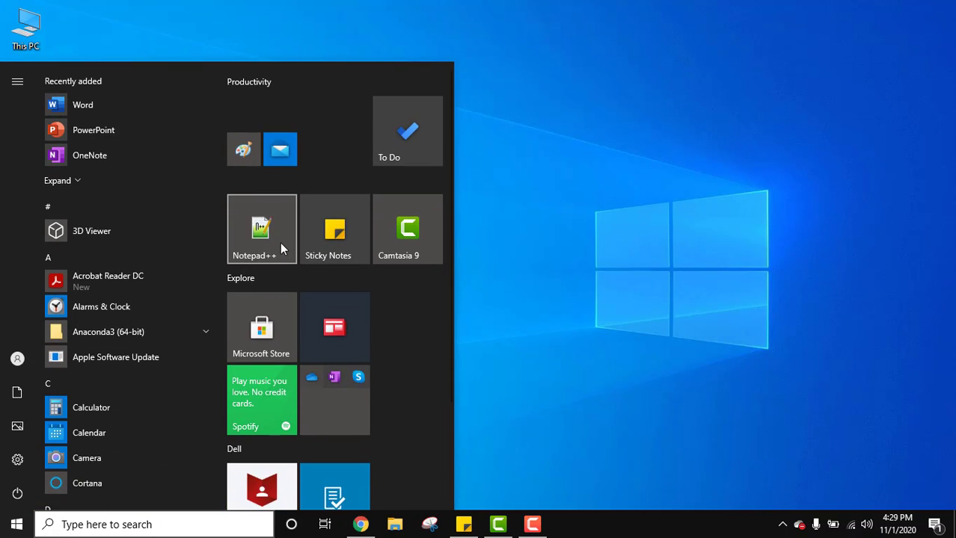
{"action": "left_click", "coordinate": [280, 245]}
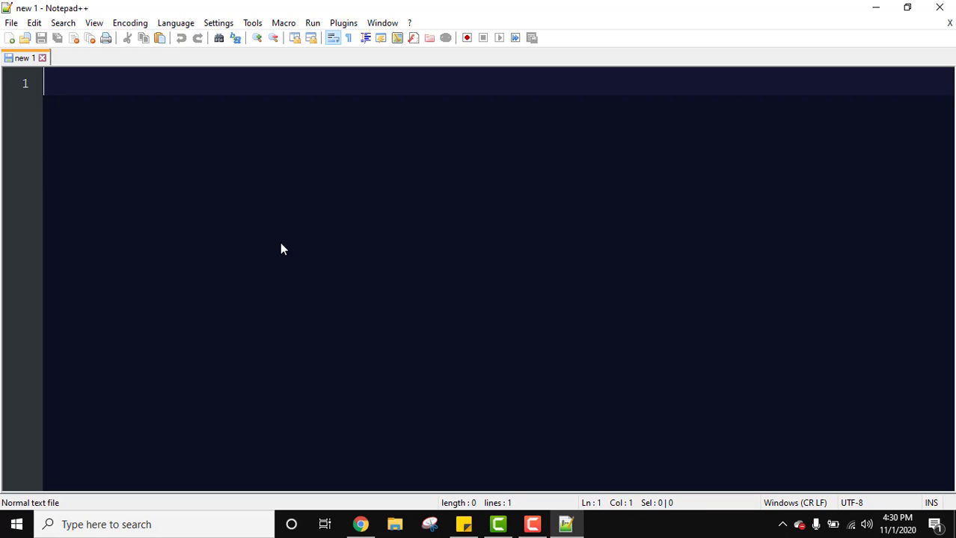
{"action": "type", "text": "public class Studyopedia {"}
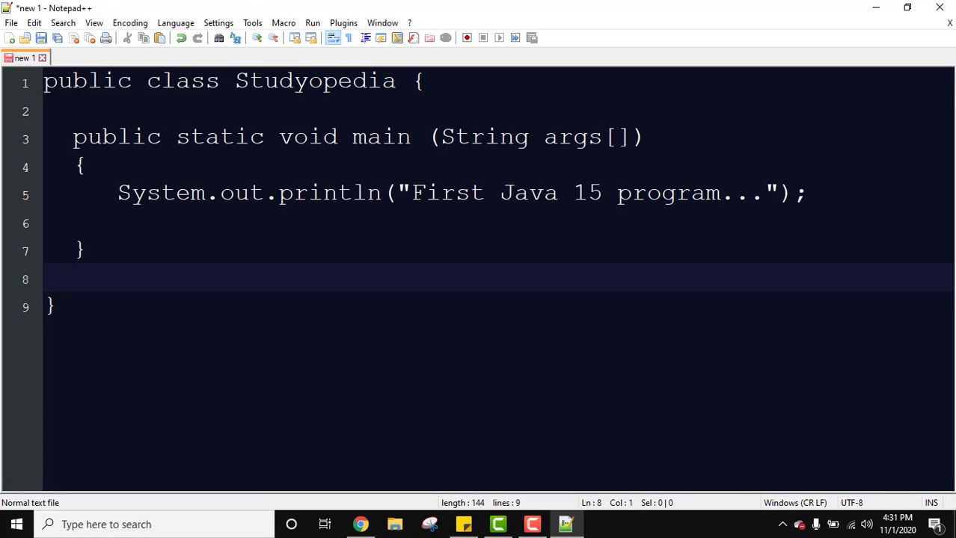
Examine the class declaration on line 1: the public modifier, the class keyword and the class name Studyopedia
{"action": "left_click", "coordinate": [76, 83]}
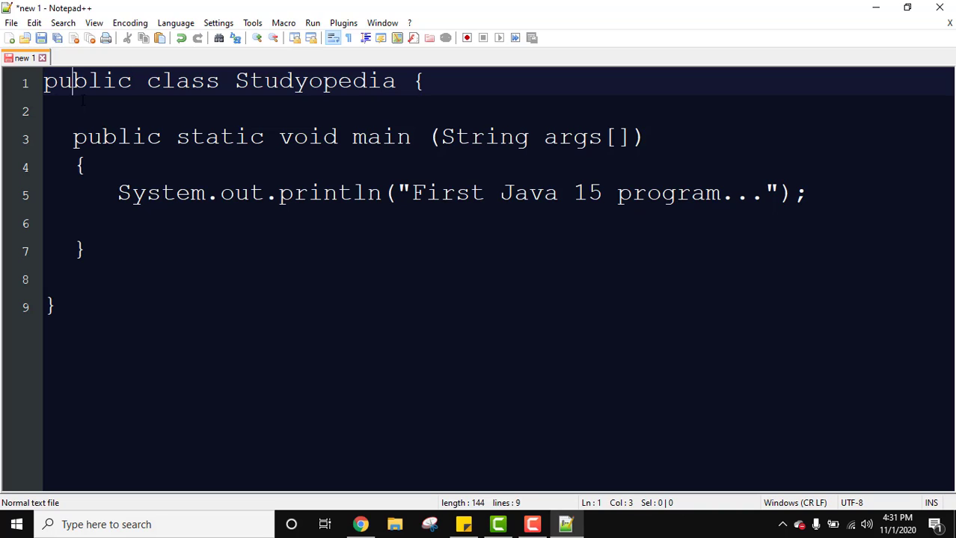
{"action": "key", "text": "Right"}
{"action": "key", "text": "Right"}
{"action": "key", "text": "Right"}
{"action": "key", "text": "Right"}
{"action": "key", "text": "Right"}
{"action": "key", "text": "Right"}
{"action": "key", "text": "Right"}
{"action": "key", "text": "Right"}
{"action": "key", "text": "Right"}
{"action": "left_click_drag", "start_coordinate": [235, 82], "coordinate": [396, 83]}
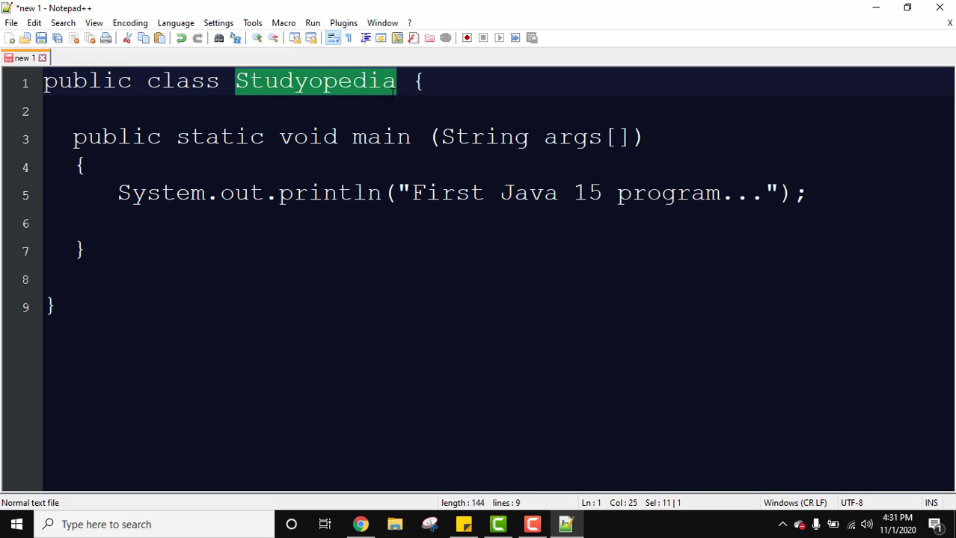
Examine the public, static and void keywords and the main method name on line 3
{"action": "left_click", "coordinate": [117, 139]}
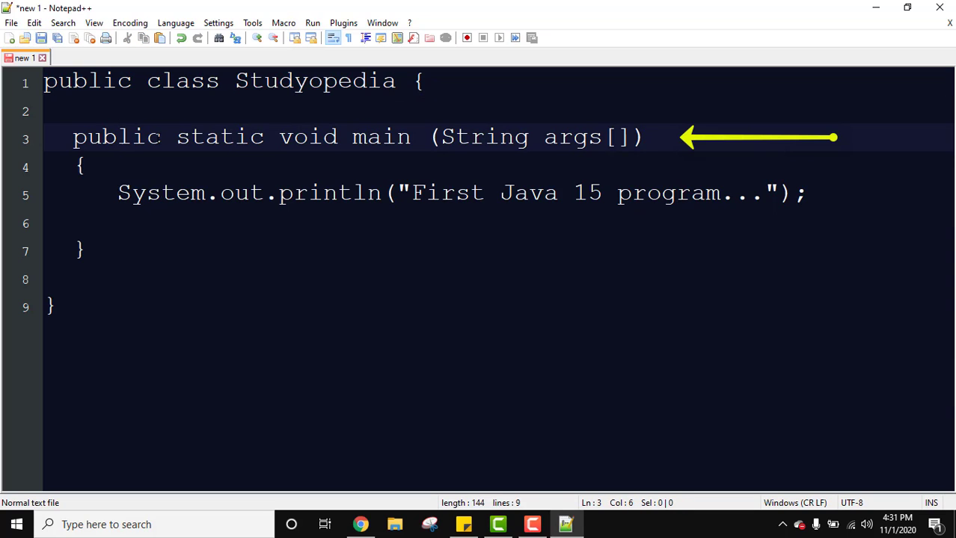
{"action": "left_click", "coordinate": [249, 138]}
{"action": "key", "text": "Right"}
{"action": "key", "text": "Right"}
{"action": "key", "text": "Right"}
{"action": "key", "text": "Right"}
{"action": "key", "text": "Right"}
{"action": "left_click", "coordinate": [381, 140]}
Examine the main method's String args[] parameter, including its type, name and array brackets
{"action": "left_click_drag", "start_coordinate": [544, 138], "coordinate": [603, 138]}
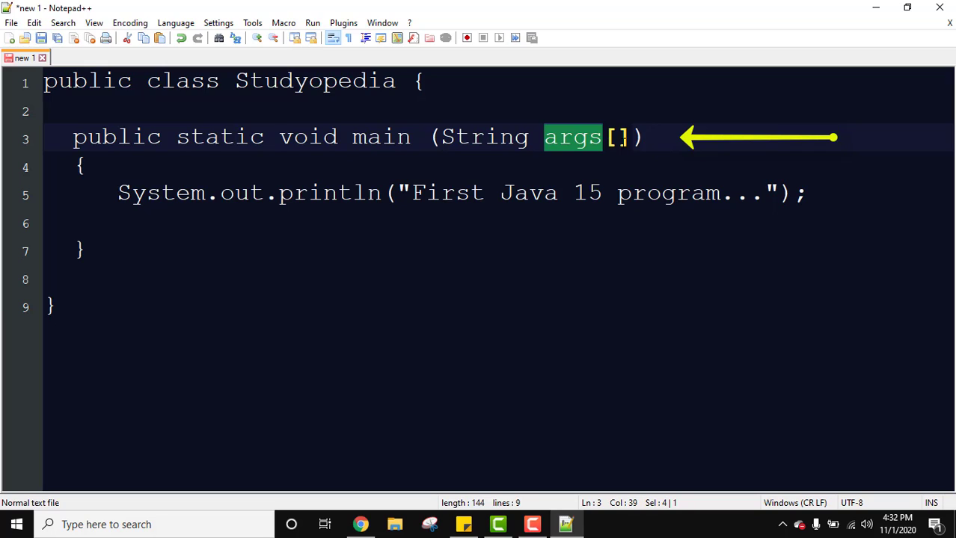
{"action": "key", "text": "Right"}
{"action": "key", "text": "Left"}
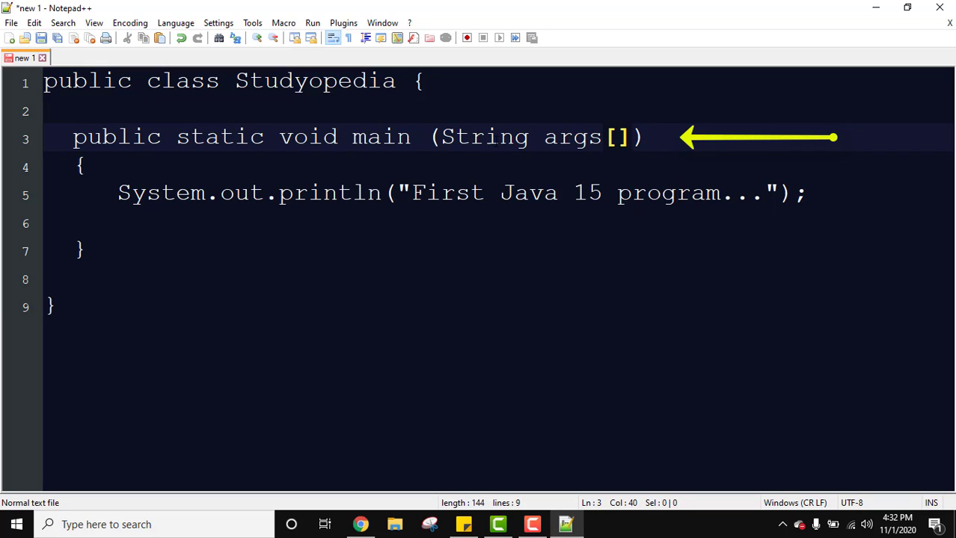
{"action": "double_click", "coordinate": [495, 142]}
{"action": "left_click", "coordinate": [553, 146]}
{"action": "key", "text": "shift+Right"}
{"action": "key", "text": "shift+Right"}
{"action": "key", "text": "shift+Right"}
{"action": "key", "text": "shift+Right"}
{"action": "key", "text": "shift+Right"}
{"action": "key", "text": "shift+Right"}
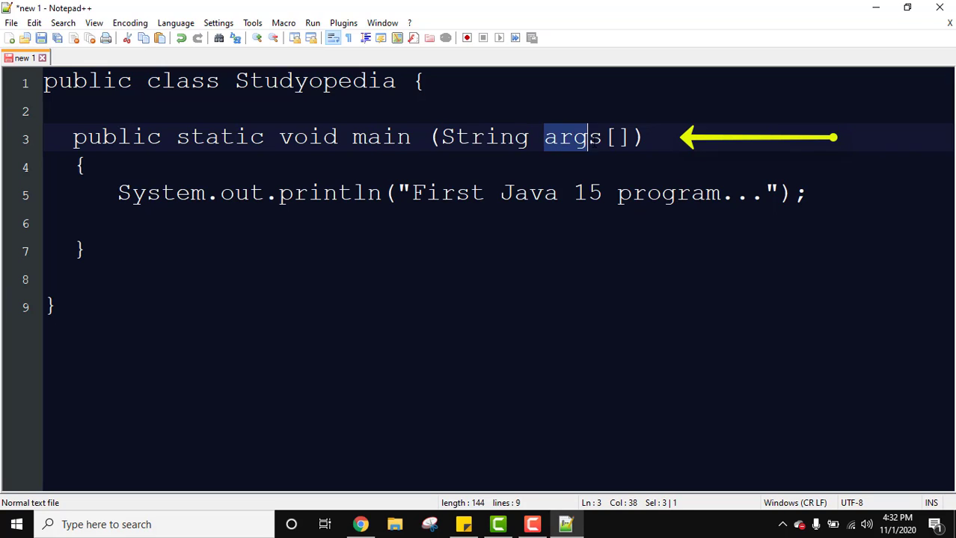
{"action": "left_click", "coordinate": [610, 142]}
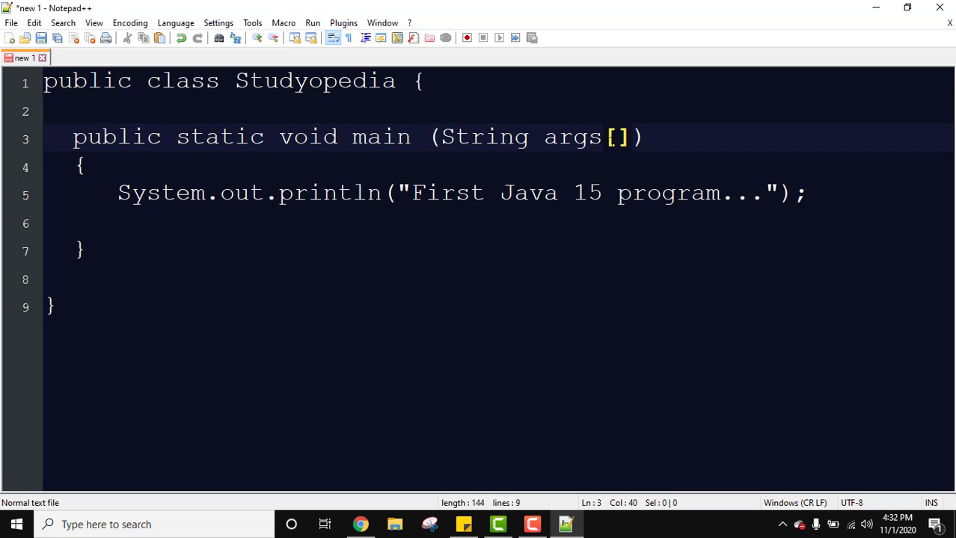
Examine the System.out.println statement on line 5: System, out, the println method and the message string it prints
{"action": "left_click_drag", "start_coordinate": [115, 196], "coordinate": [382, 196]}
{"action": "left_click", "coordinate": [191, 194]}
{"action": "double_click", "coordinate": [191, 195]}
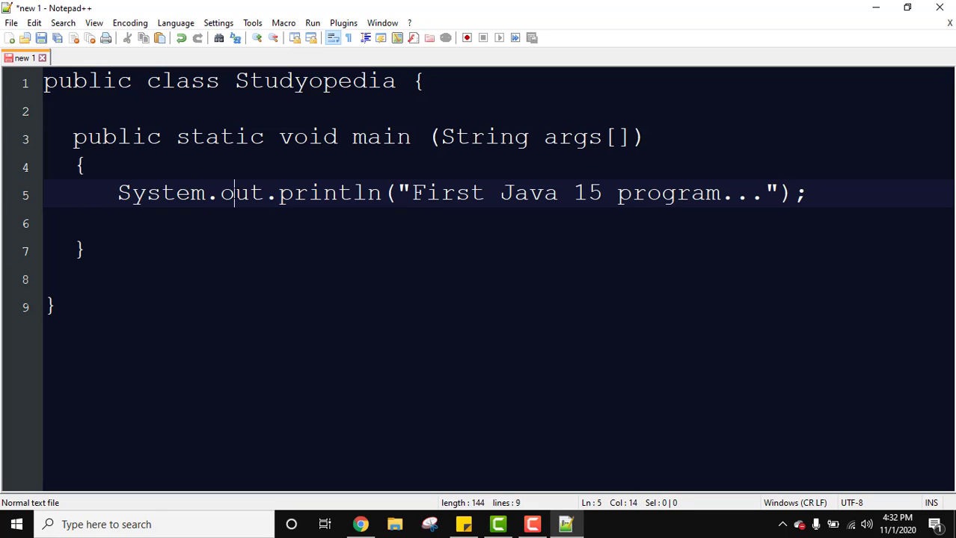
{"action": "double_click", "coordinate": [243, 196]}
{"action": "left_click_drag", "start_coordinate": [278, 195], "coordinate": [383, 193]}
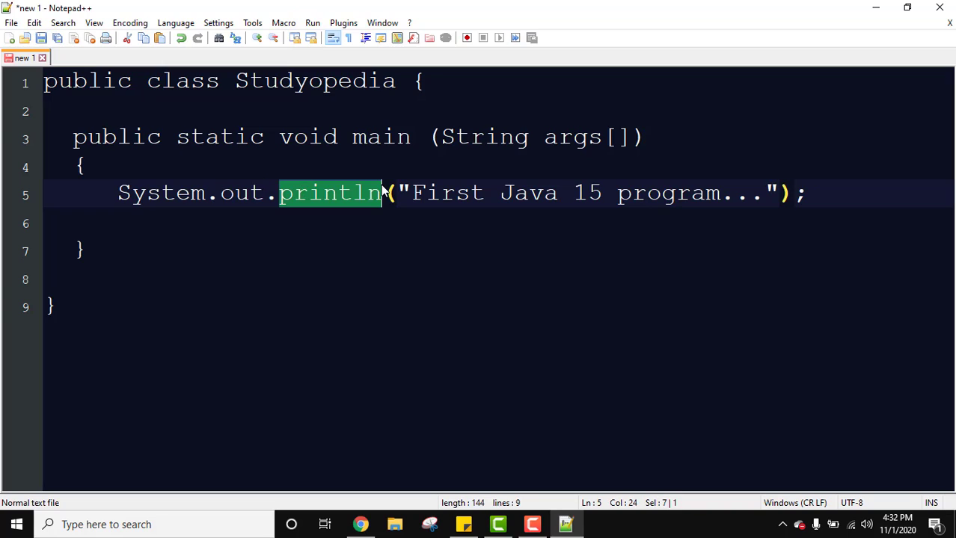
{"action": "left_click", "coordinate": [367, 194]}
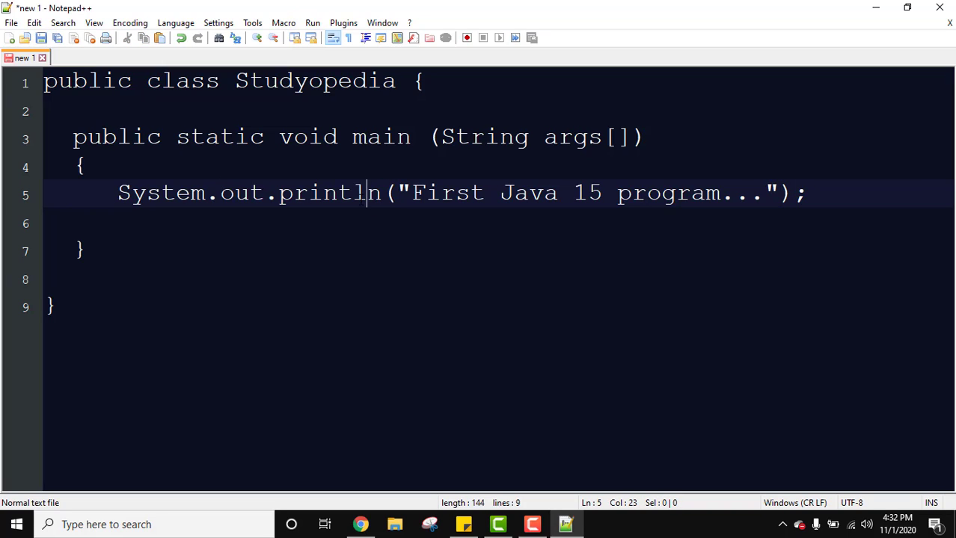
{"action": "left_click_drag", "start_coordinate": [410, 194], "coordinate": [718, 199]}
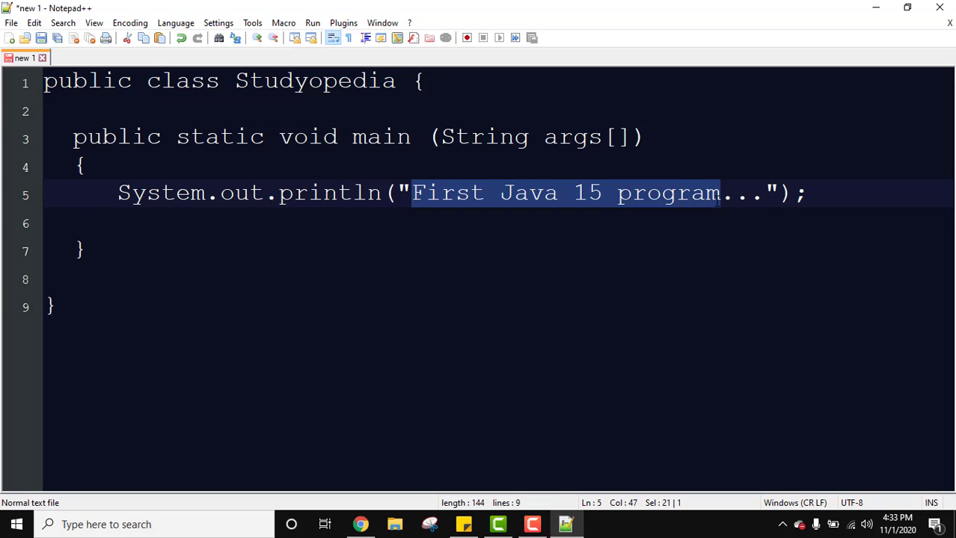
{"action": "left_click", "coordinate": [716, 198]}
Save the program to the Desktop as Studyopedia.java with the Java source file (*.java) type
{"action": "left_click", "coordinate": [12, 23]}
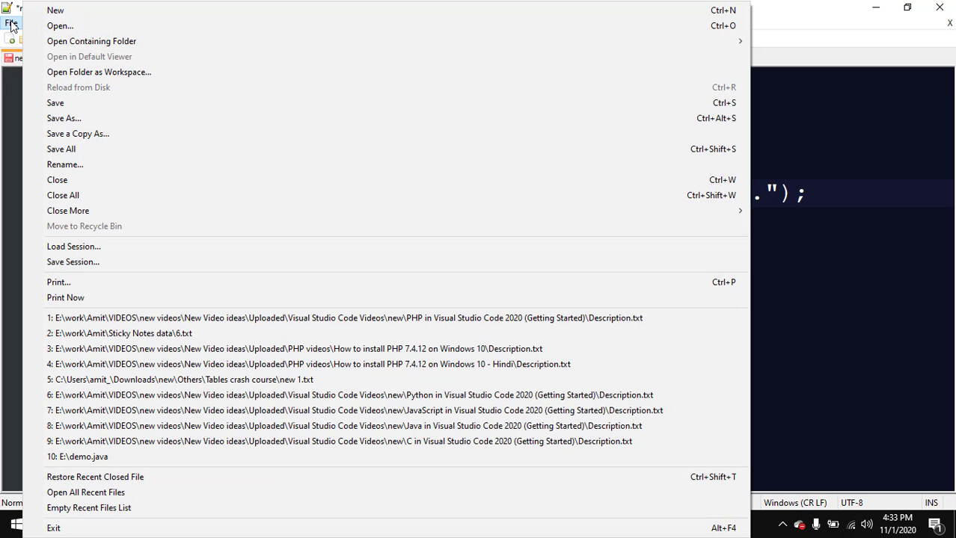
{"action": "left_click", "coordinate": [77, 119]}
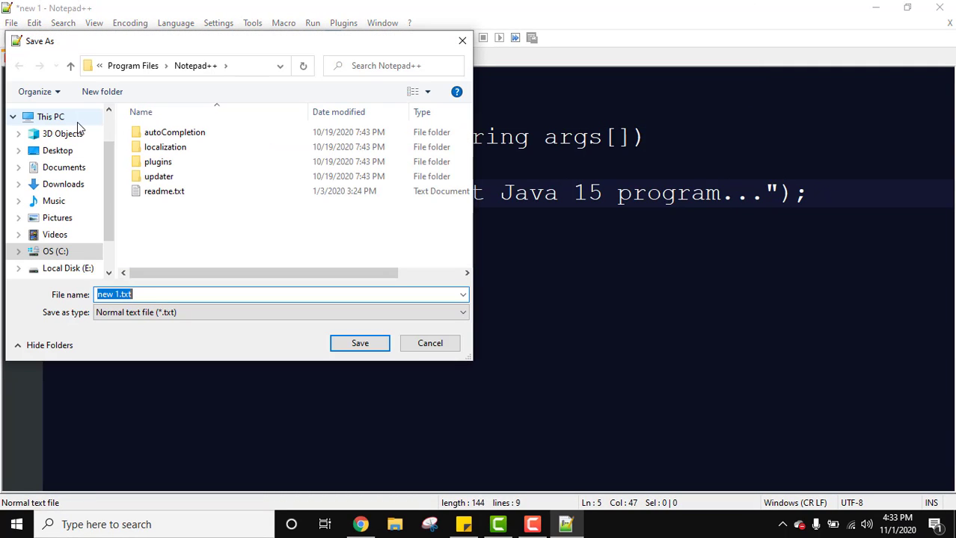
{"action": "left_click", "coordinate": [71, 151]}
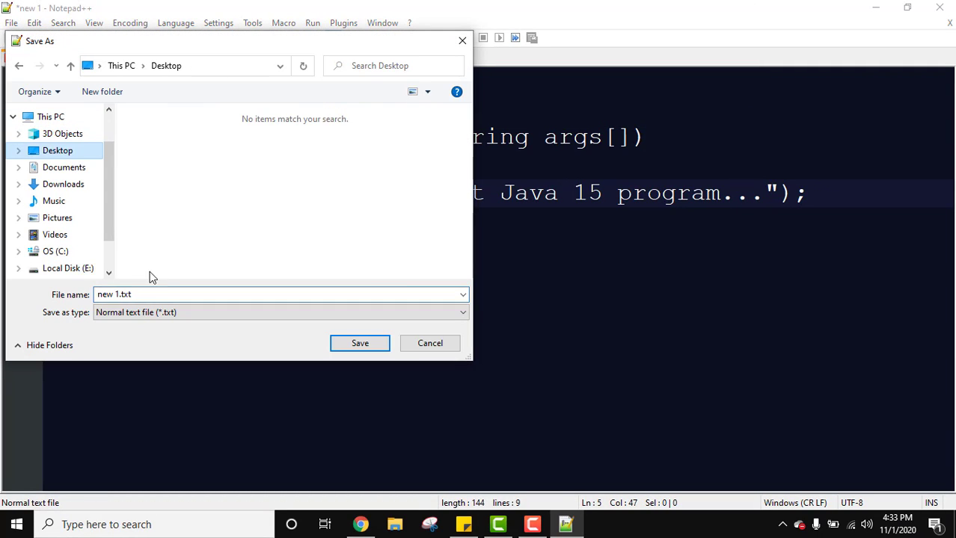
{"action": "double_click", "coordinate": [146, 295]}
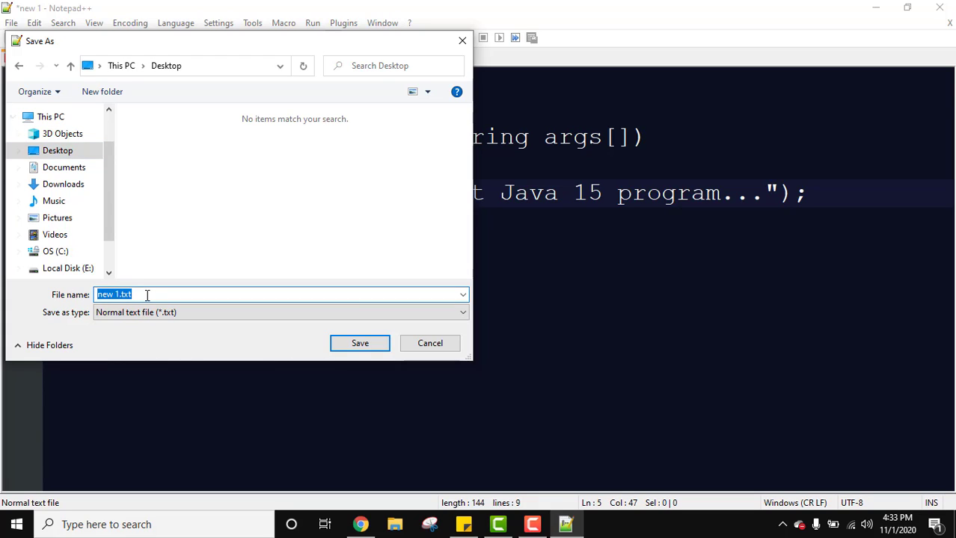
{"action": "type", "text": "Studyopedia"}
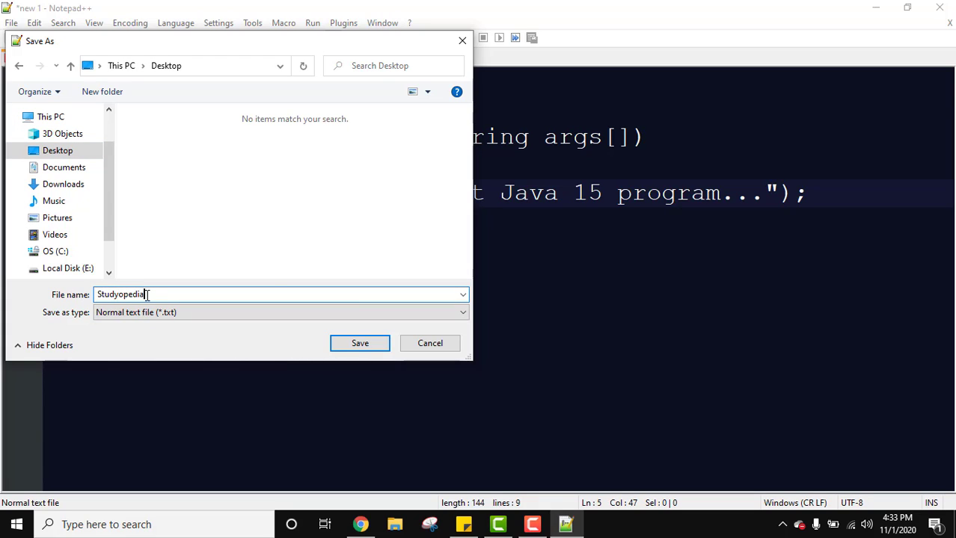
{"action": "type", "text": "."}
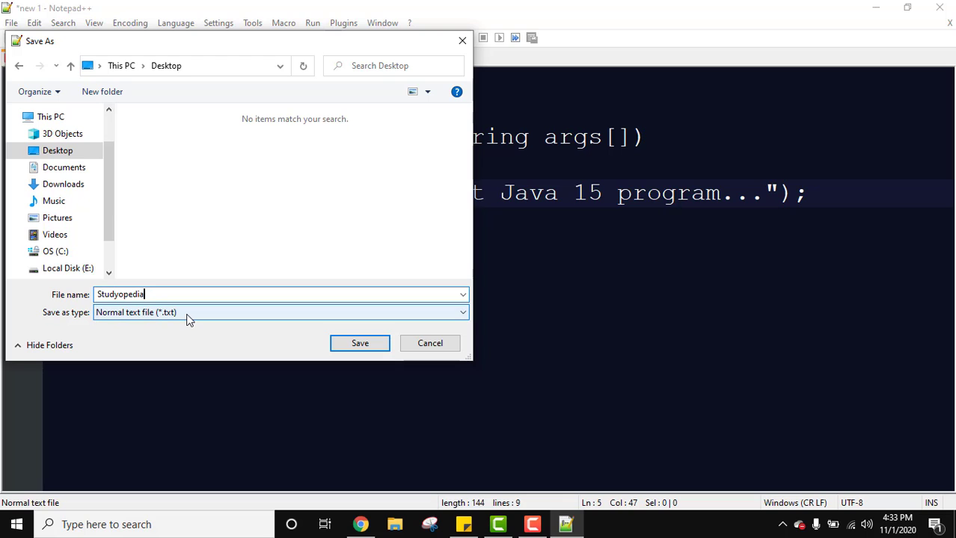
{"action": "left_click", "coordinate": [189, 319]}
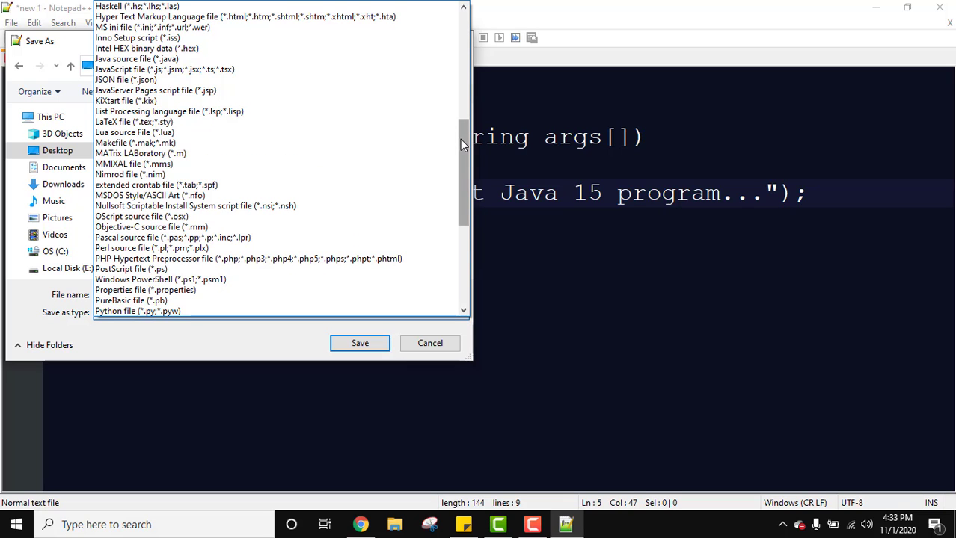
{"action": "left_click", "coordinate": [178, 60]}
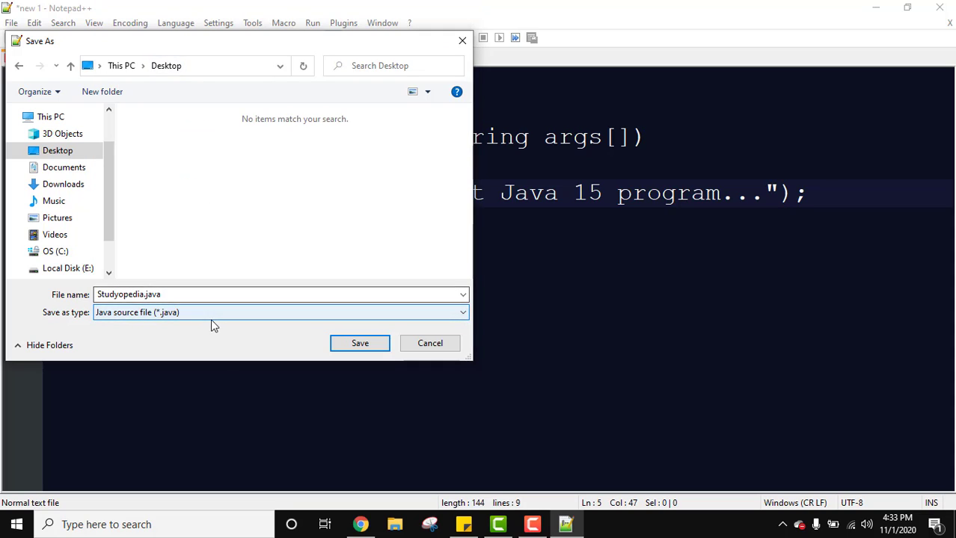
{"action": "left_click", "coordinate": [188, 296]}
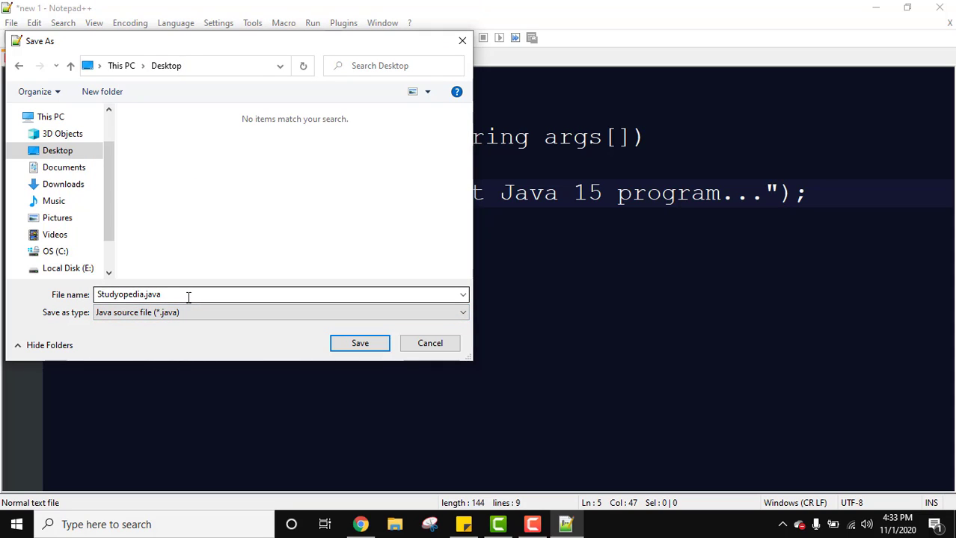
{"action": "double_click", "coordinate": [189, 296]}
{"action": "left_click", "coordinate": [200, 297]}
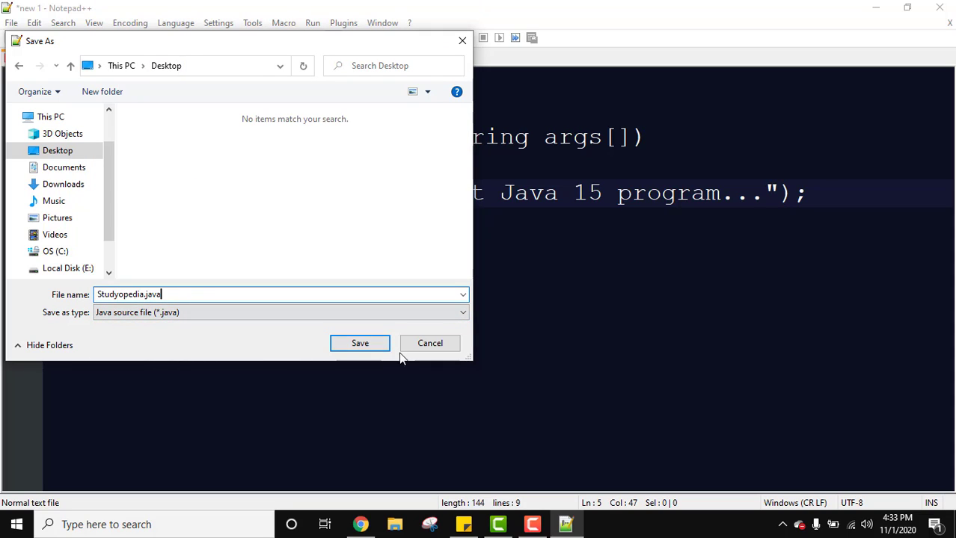
{"action": "left_click", "coordinate": [359, 343]}
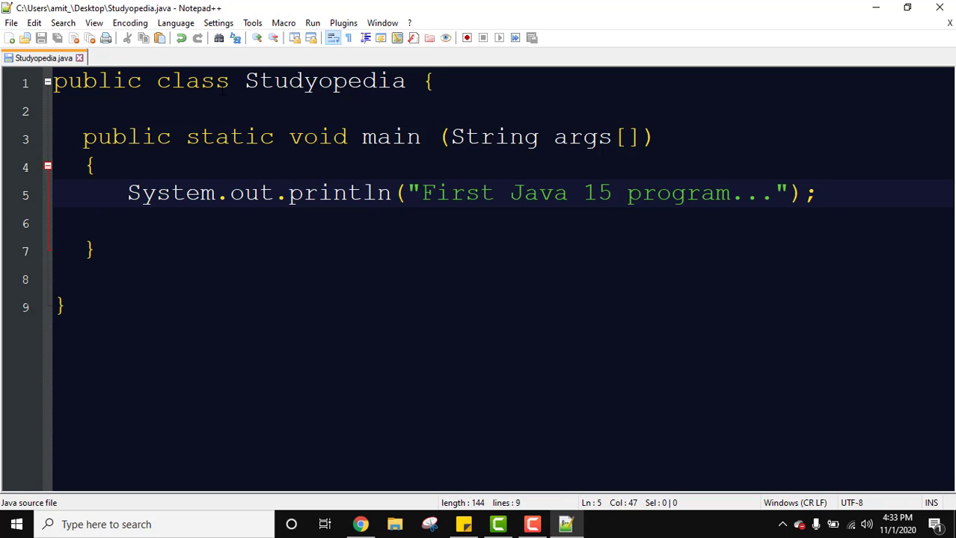
Minimize the editor, locate the saved Studyopedia.java on the desktop, and open Command Prompt
{"action": "left_click", "coordinate": [873, 9]}
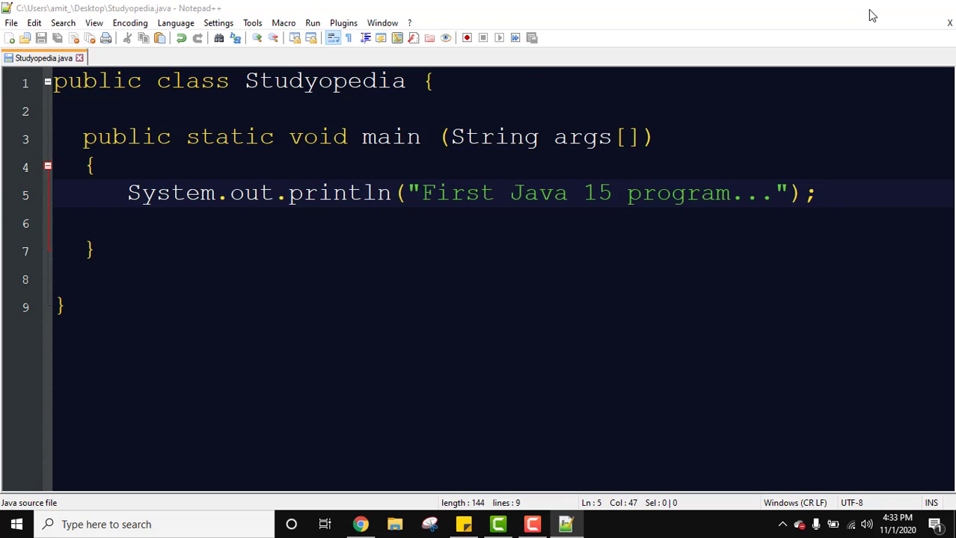
{"action": "left_click", "coordinate": [38, 251]}
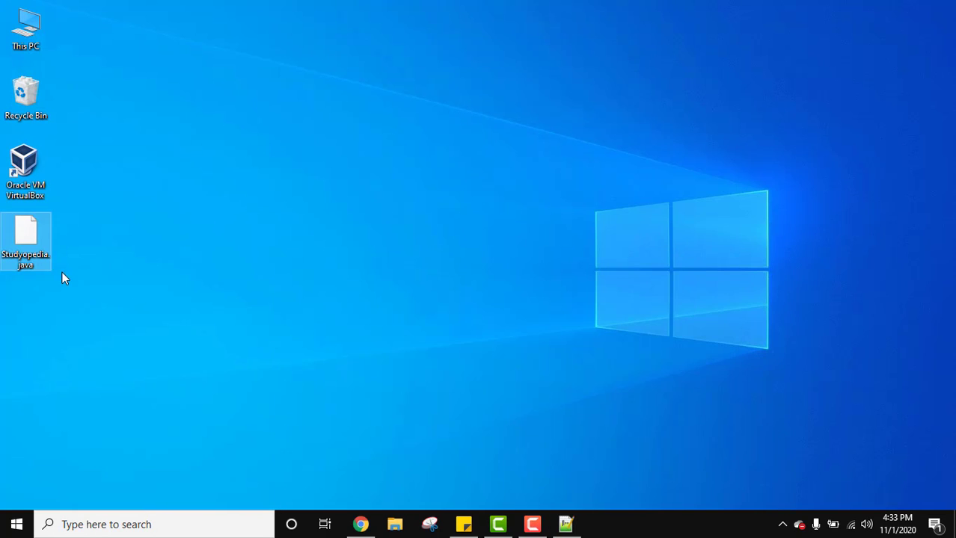
{"action": "left_click", "coordinate": [16, 525]}
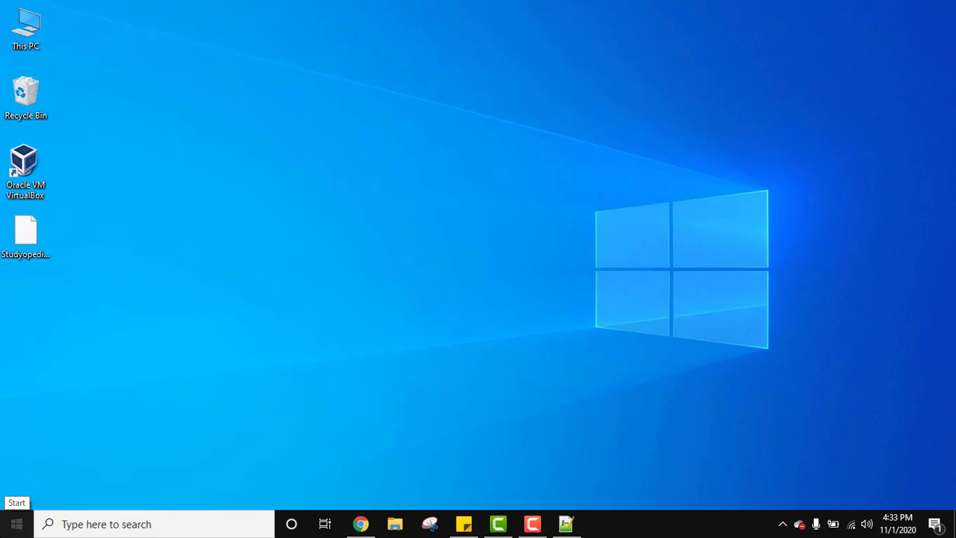
{"action": "type", "text": "cmd"}
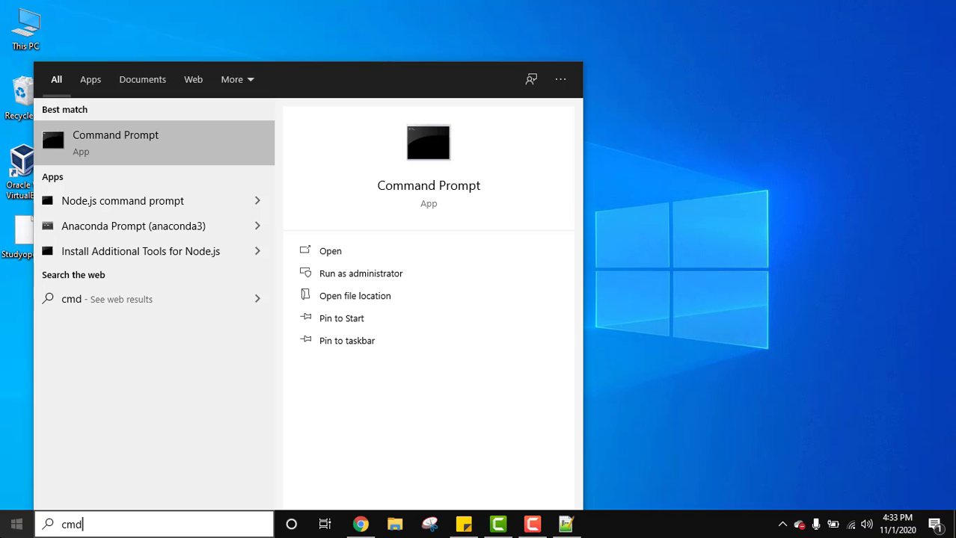
{"action": "left_click", "coordinate": [170, 153]}
{"action": "left_click_drag", "start_coordinate": [312, 51], "coordinate": [411, 39]}
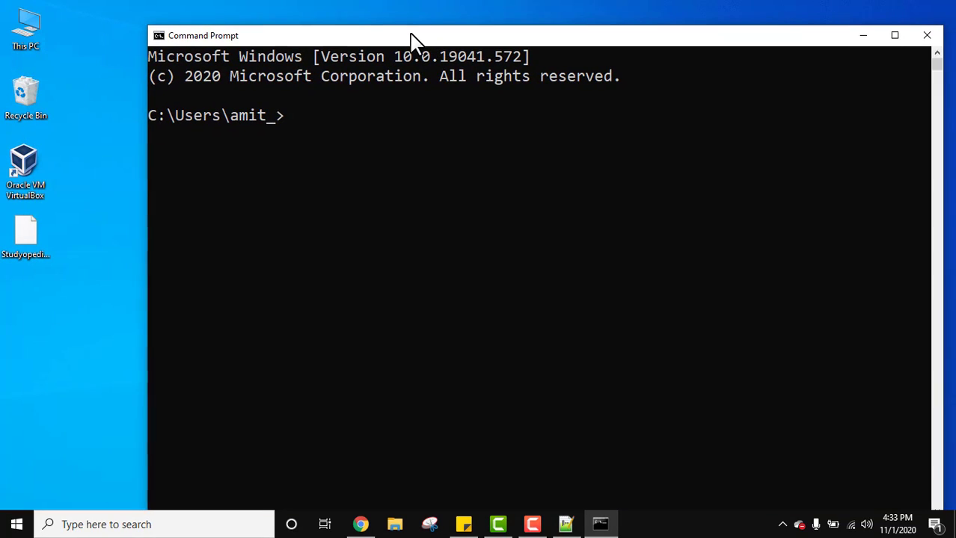
Check the installed Java version by running java --version
{"action": "type", "text": "java "}
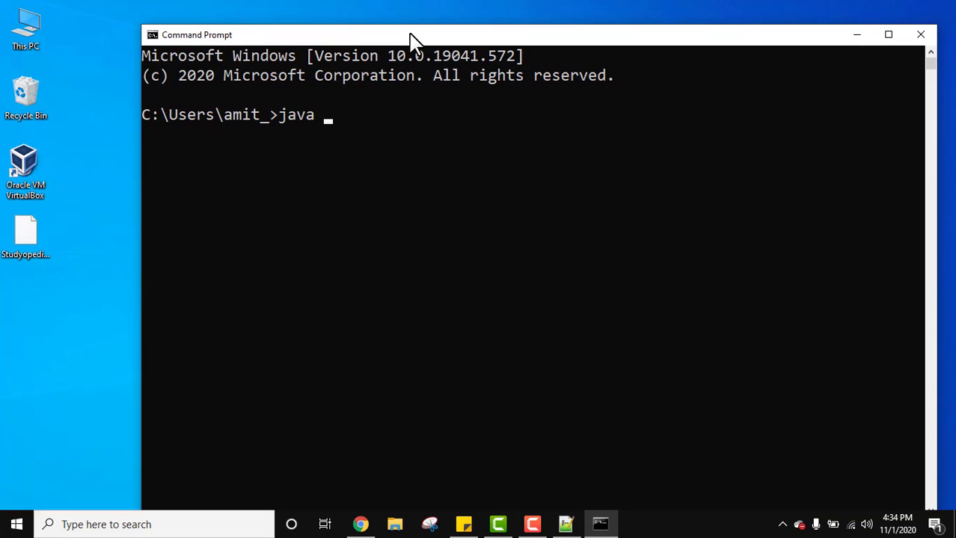
{"action": "type", "text": "--version"}
{"action": "key", "text": "Return"}
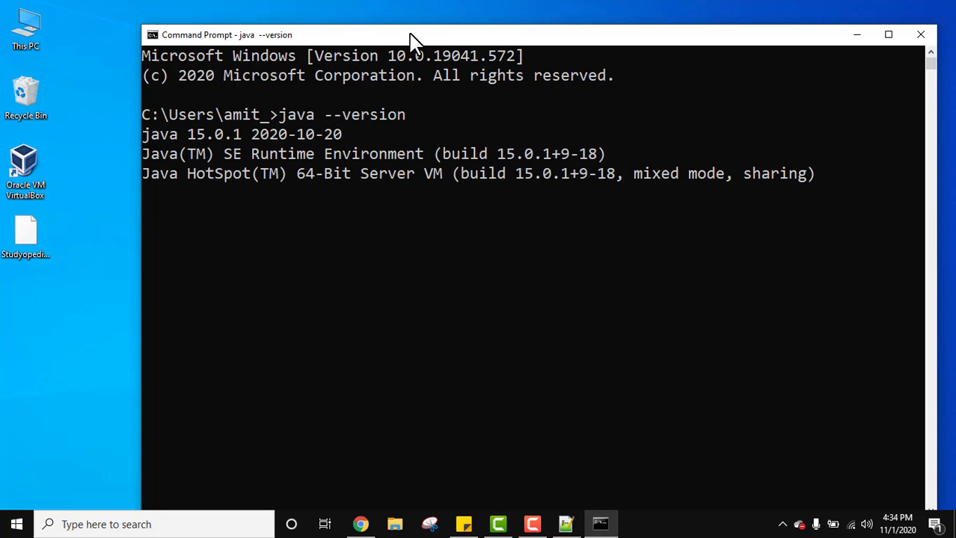
Run javac without arguments to check that the Java compiler is reachable from the command line
{"action": "type", "text": "javac"}
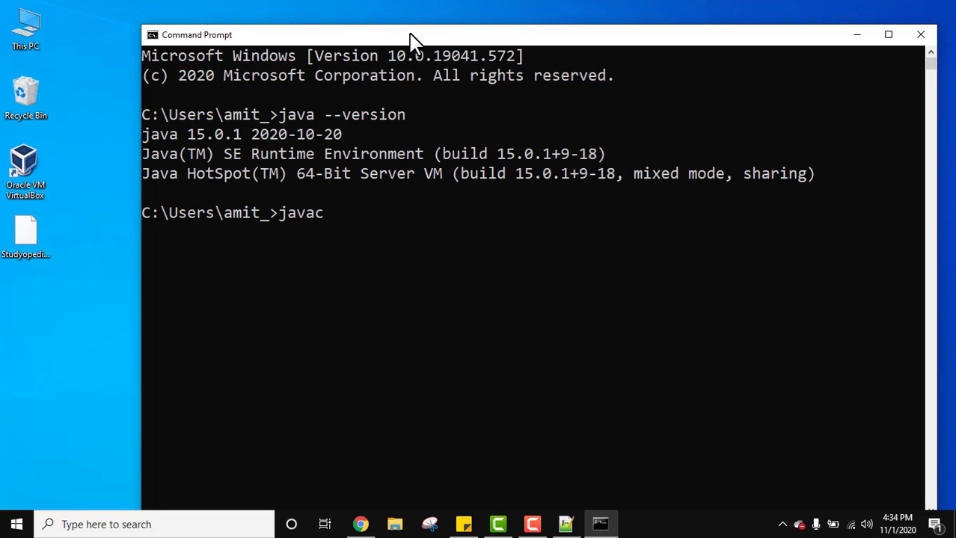
{"action": "key", "text": "Return"}
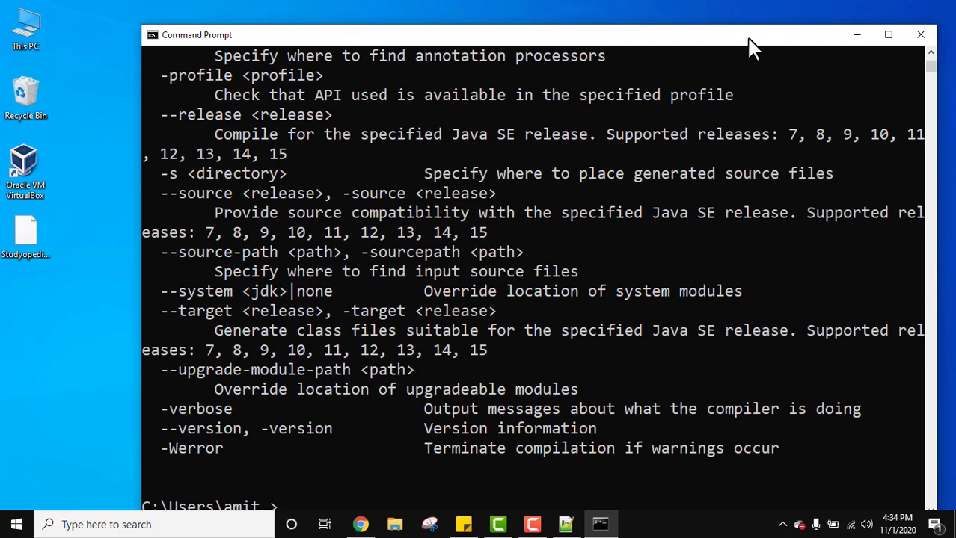
{"action": "left_click_drag", "start_coordinate": [751, 42], "coordinate": [760, 20]}
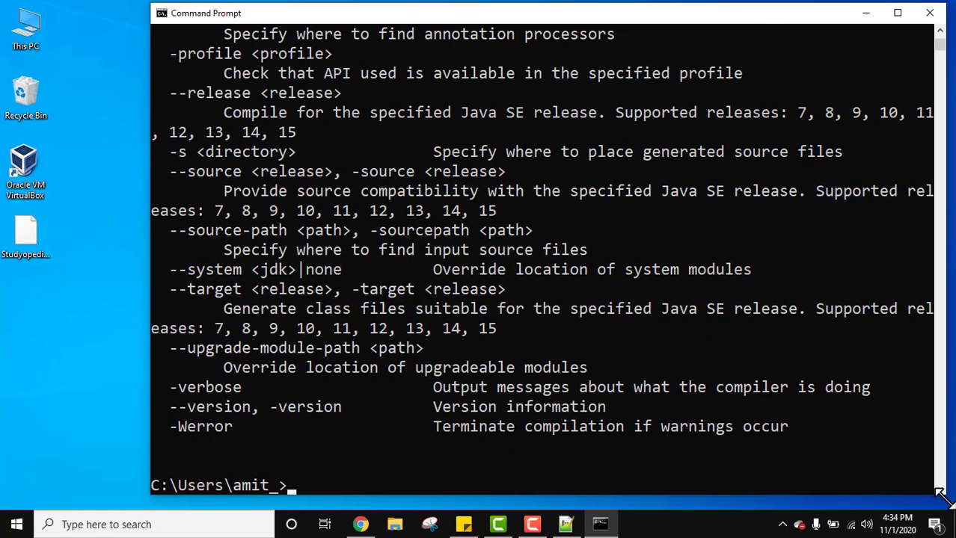
{"action": "left_click", "coordinate": [939, 489]}
{"action": "left_click", "coordinate": [939, 489]}
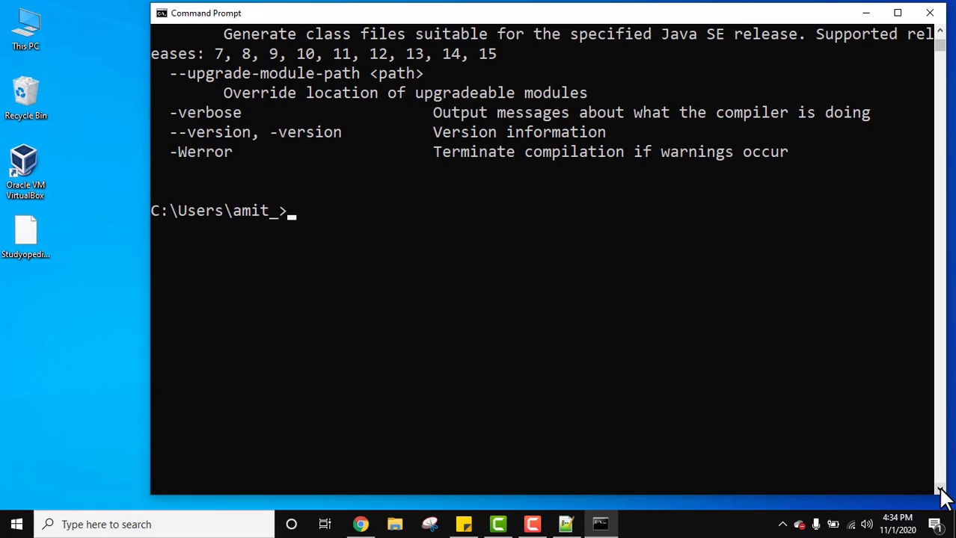
{"action": "left_click", "coordinate": [939, 489]}
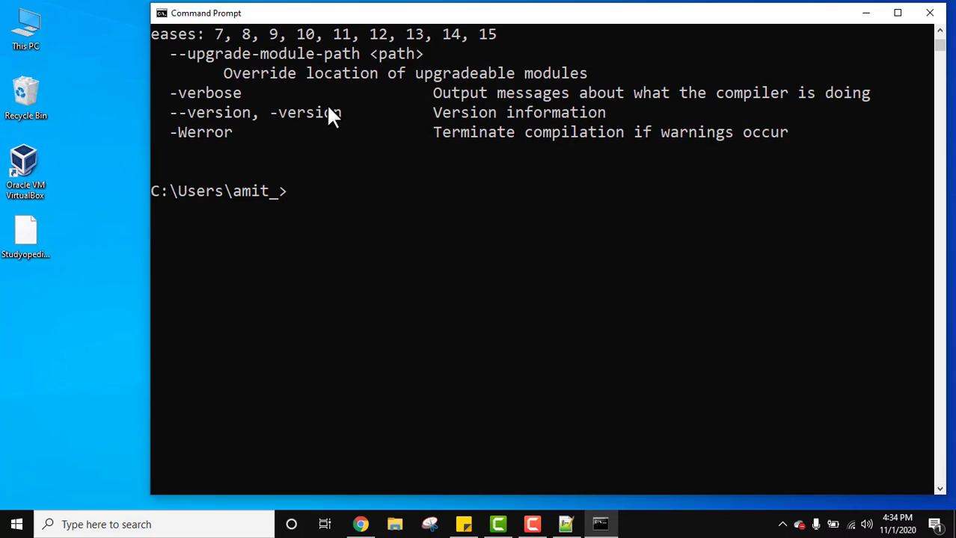
List the user folder's contents with dir and find the Desktop directory in the listing
{"action": "type", "text": "dir"}
{"action": "key", "text": "Return"}
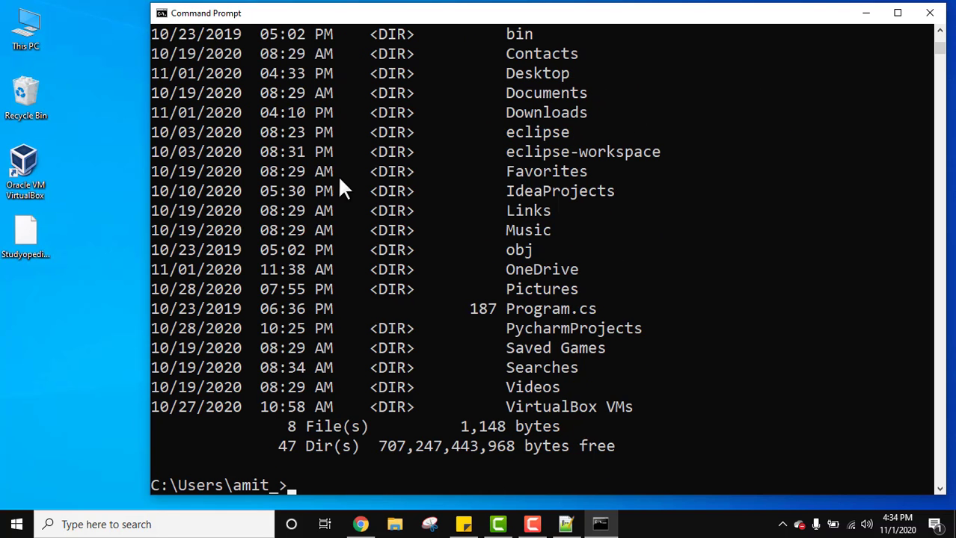
{"action": "double_click", "coordinate": [544, 72]}
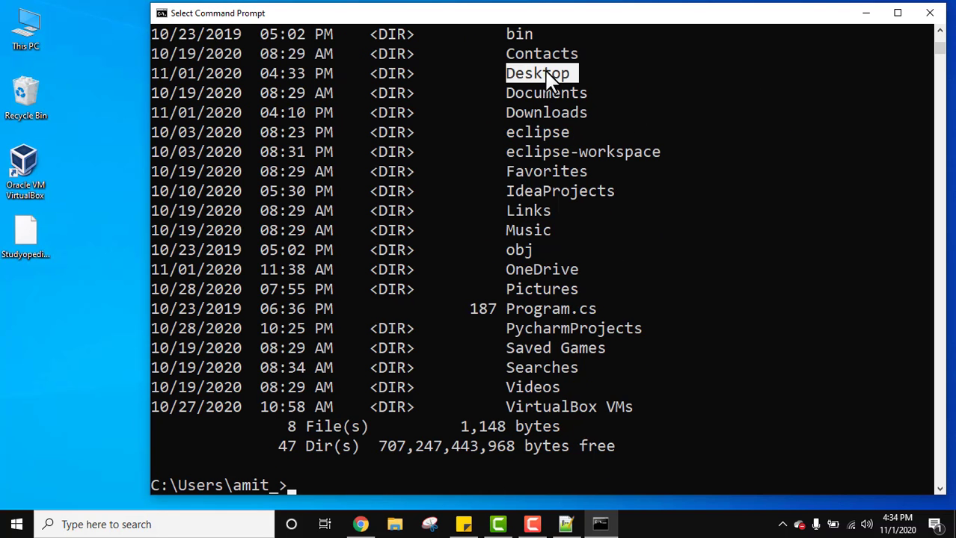
{"action": "left_click", "coordinate": [546, 73]}
Change the working directory to the Desktop folder with cd Desktop
{"action": "left_click", "coordinate": [940, 490]}
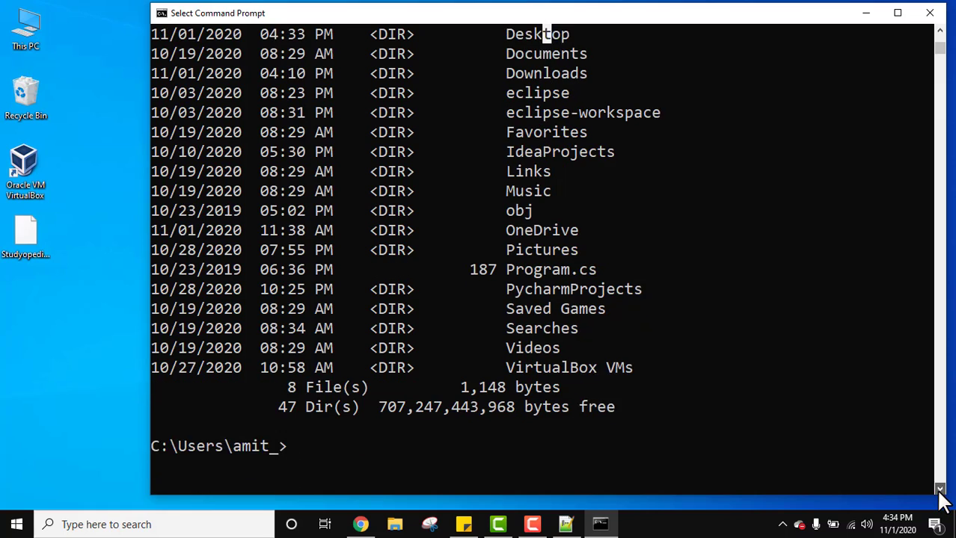
{"action": "left_click", "coordinate": [939, 491]}
{"action": "left_click", "coordinate": [939, 491]}
{"action": "left_click", "coordinate": [939, 491]}
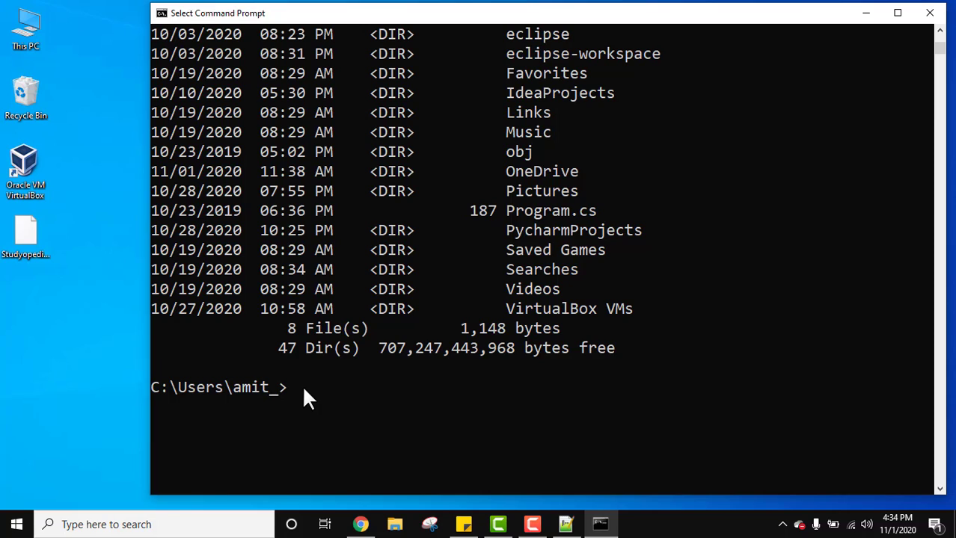
{"action": "type", "text": "cd Desktop"}
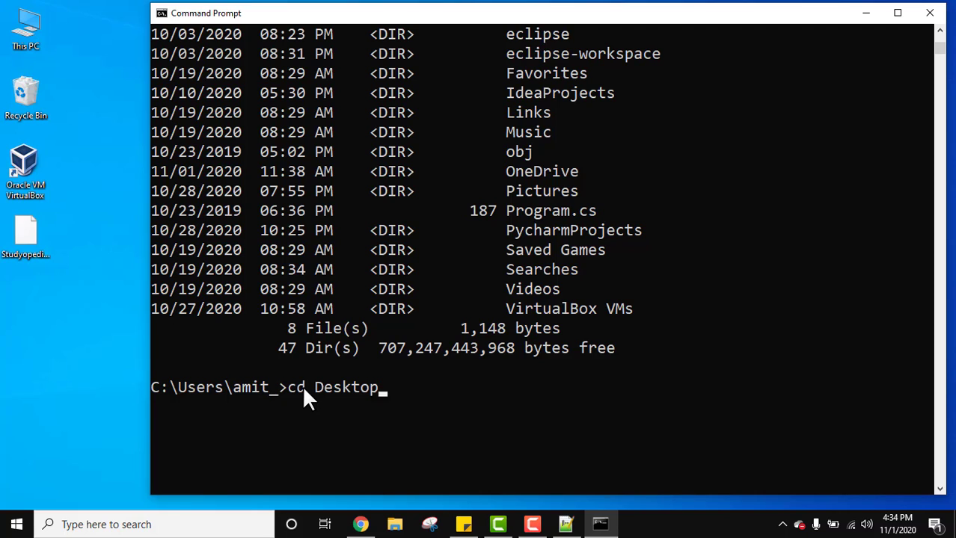
{"action": "key", "text": "Return"}
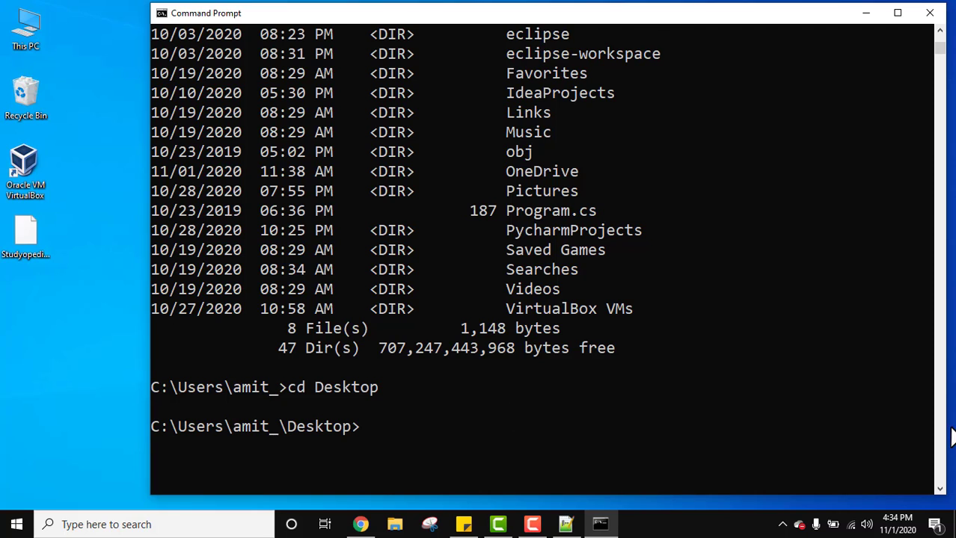
List the Desktop folder's contents with dir to look for the saved Java source file
{"action": "left_click", "coordinate": [940, 489]}
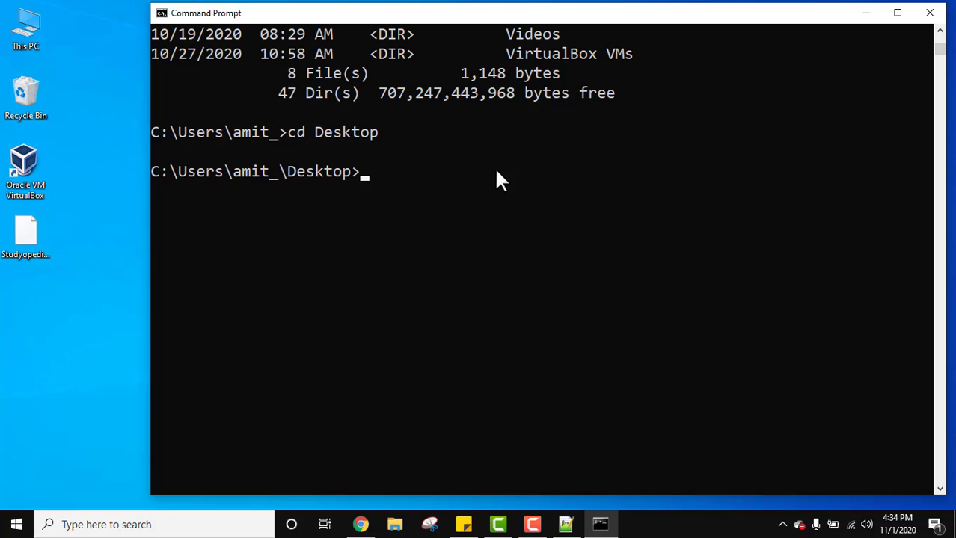
{"action": "type", "text": "dir"}
{"action": "key", "text": "Return"}
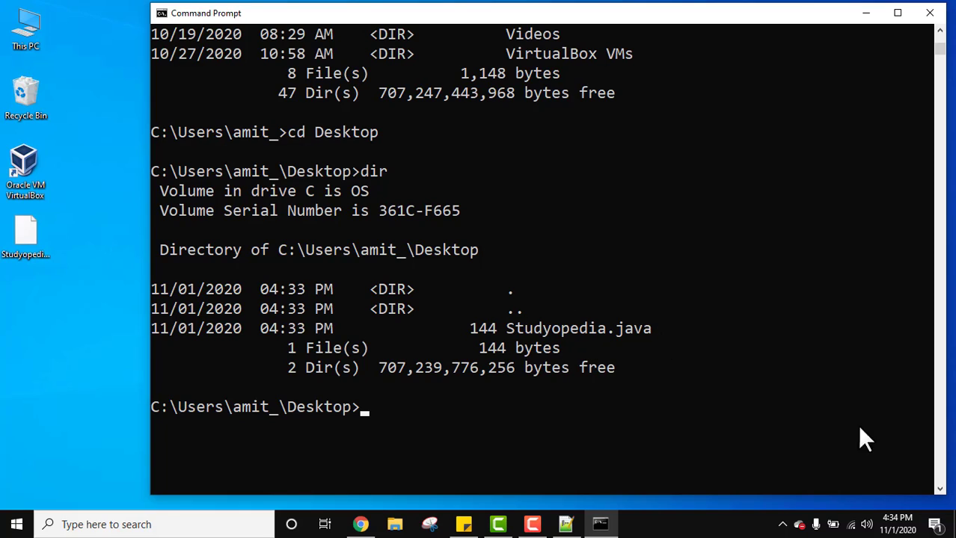
Enter the compile command javac Studyopedia.java at the Desktop folder's prompt without executing it
{"action": "double_click", "coordinate": [940, 490]}
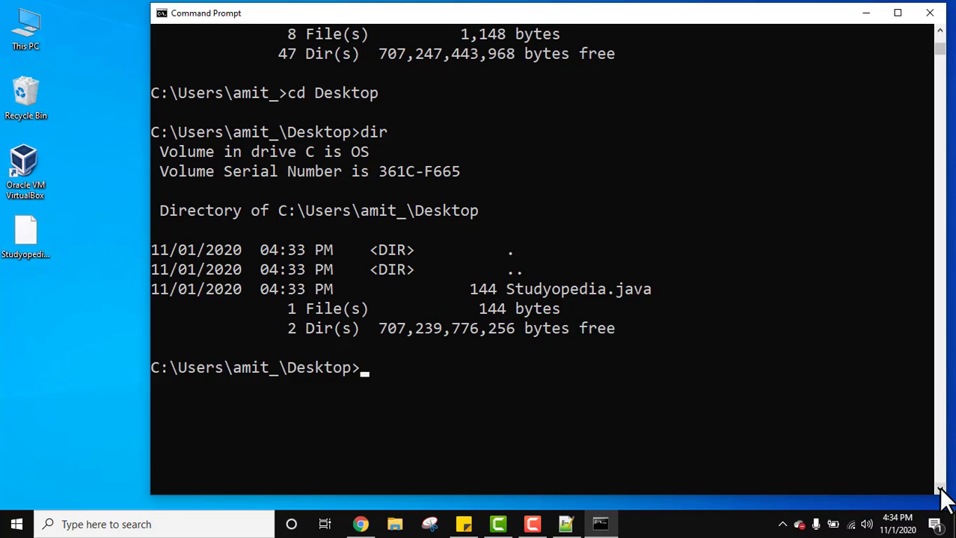
{"action": "left_click", "coordinate": [939, 490]}
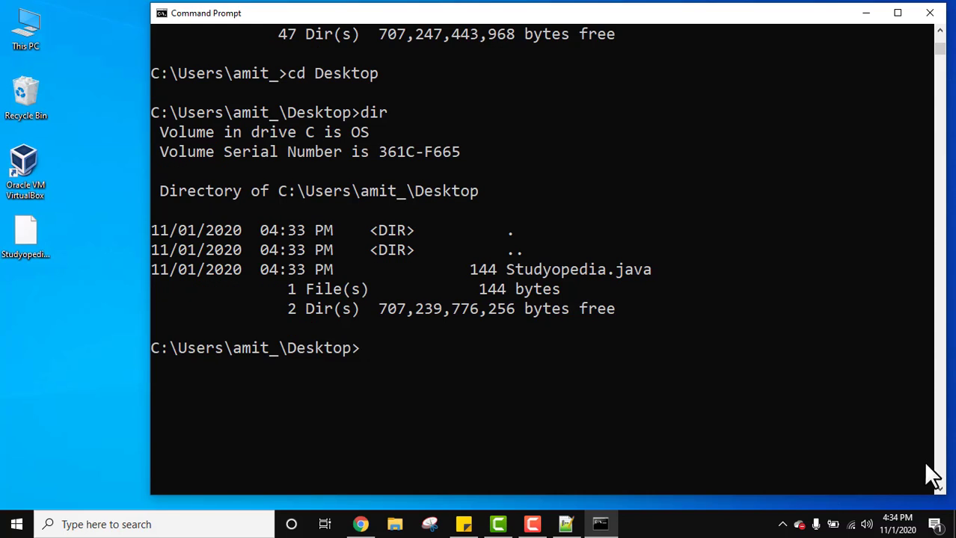
{"action": "double_click", "coordinate": [940, 490]}
{"action": "double_click", "coordinate": [940, 489]}
{"action": "double_click", "coordinate": [940, 490]}
{"action": "double_click", "coordinate": [940, 490]}
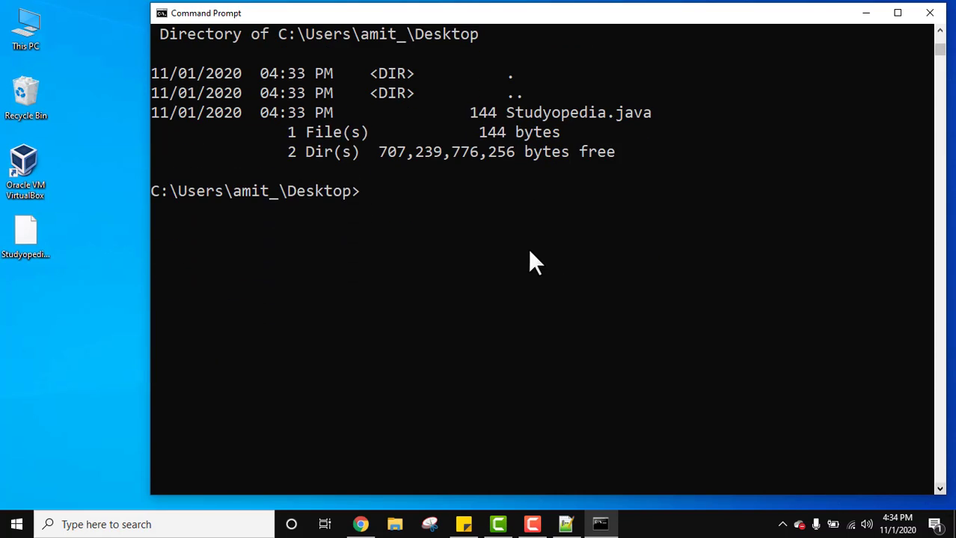
{"action": "type", "text": "javac Study"}
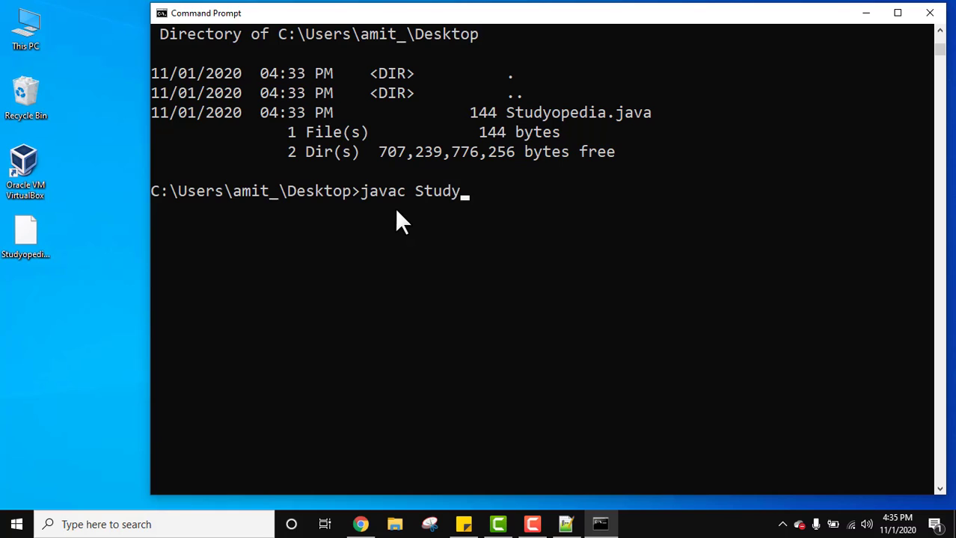
{"action": "type", "text": "opedia.java"}
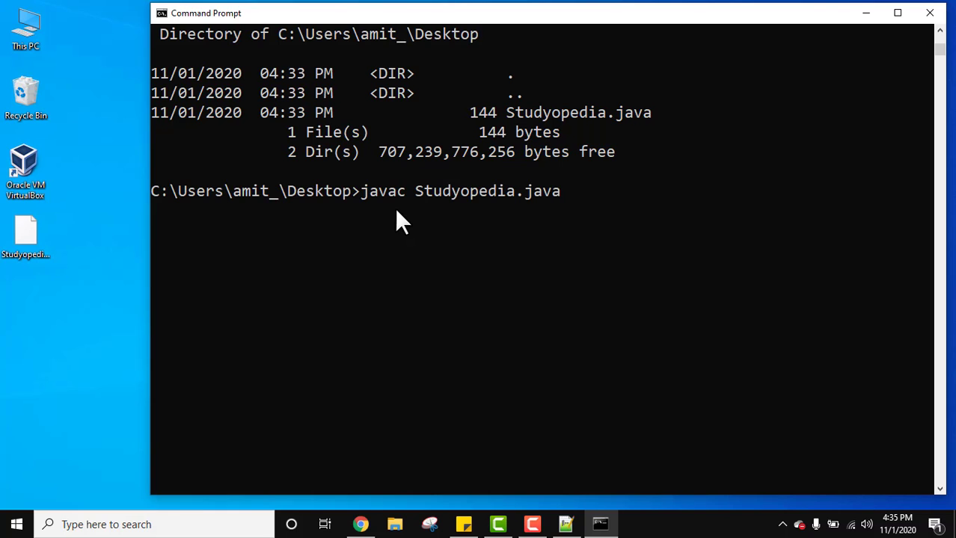
Switch to Notepad++ to compare the public class name with the source file name, and return to Command Prompt
{"action": "left_click", "coordinate": [566, 524]}
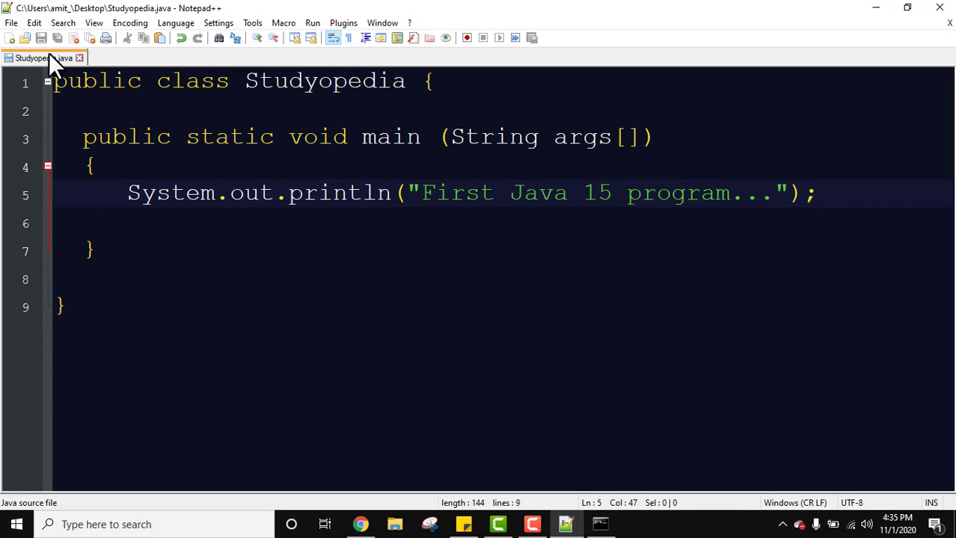
{"action": "double_click", "coordinate": [306, 83]}
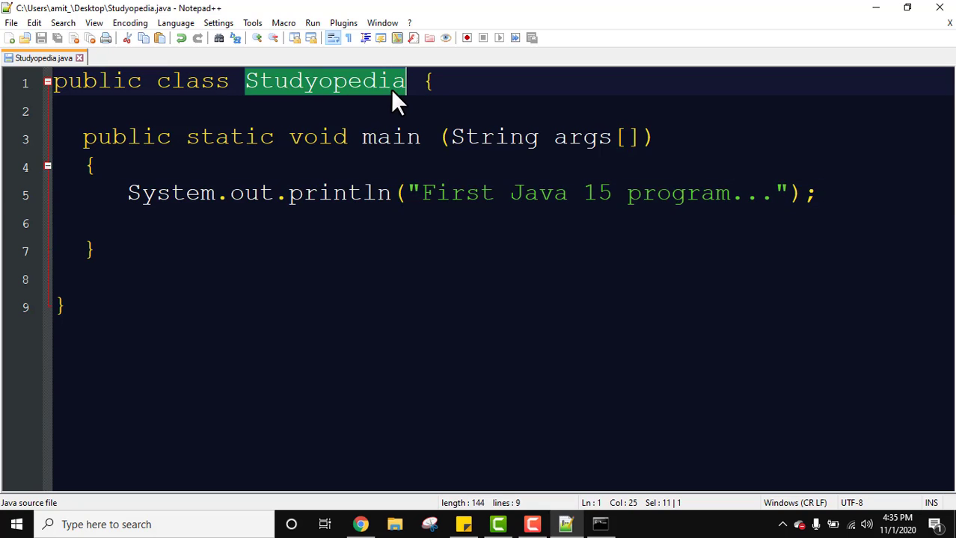
{"action": "left_click", "coordinate": [390, 84]}
{"action": "left_click", "coordinate": [875, 7]}
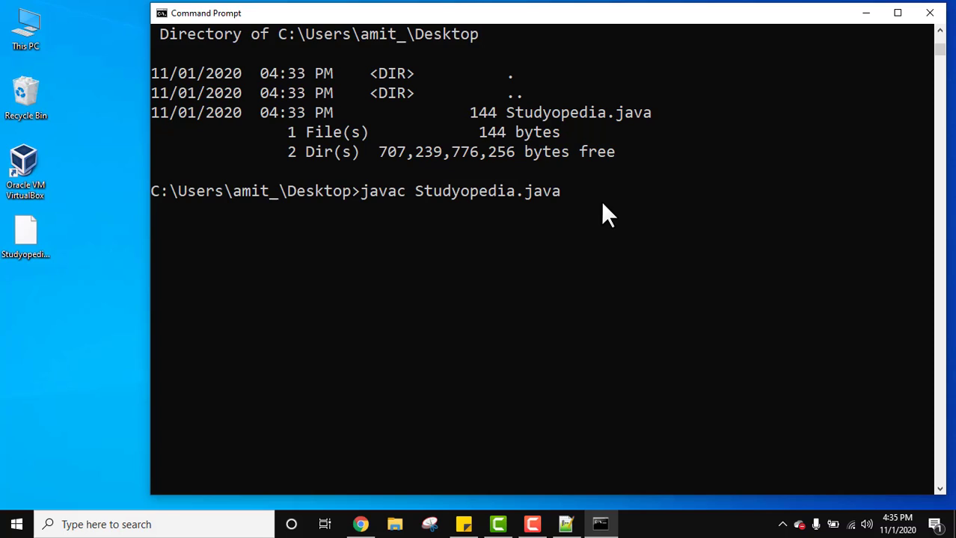
Execute the prepared javac command and inspect the compiled class file on the desktop
{"action": "key", "text": "Return"}
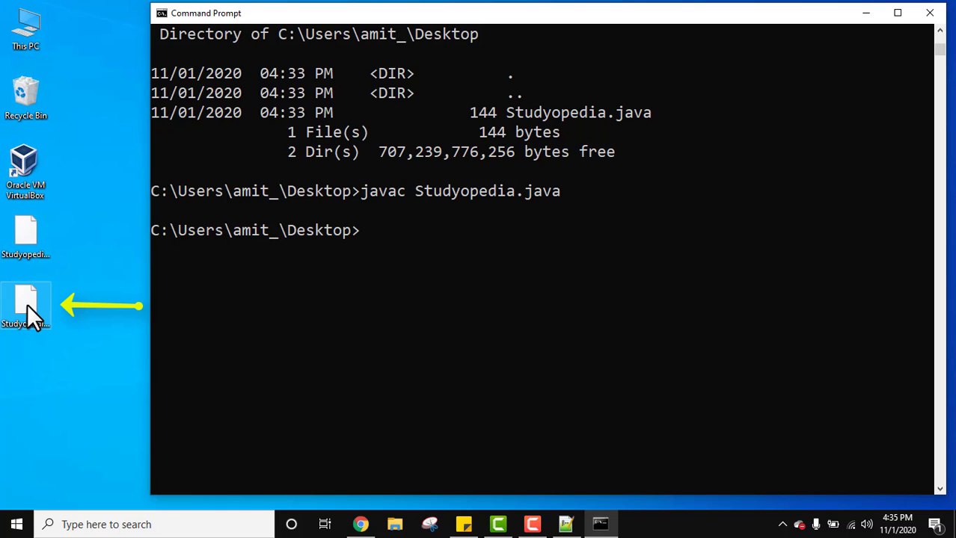
{"action": "left_click", "coordinate": [48, 327]}
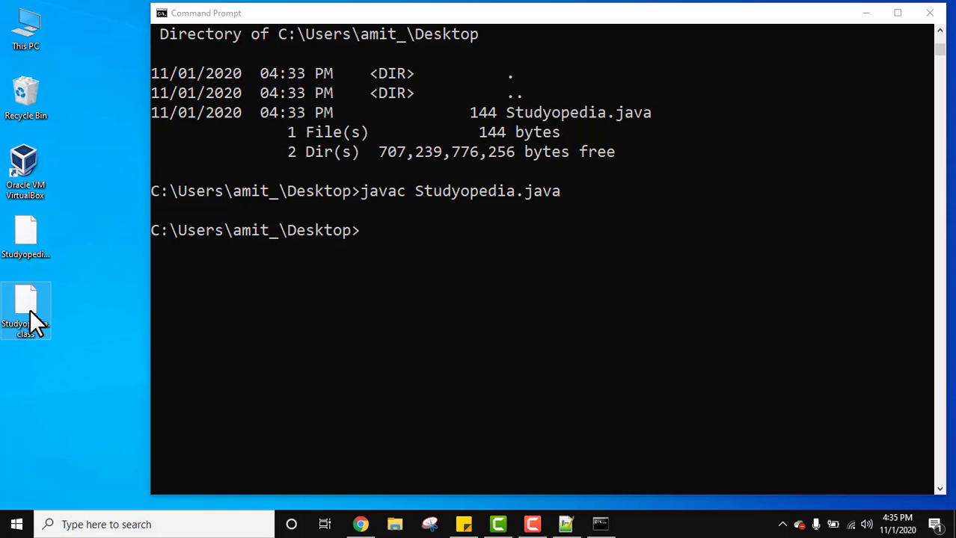
{"action": "mouse_move", "coordinate": [30, 310]}
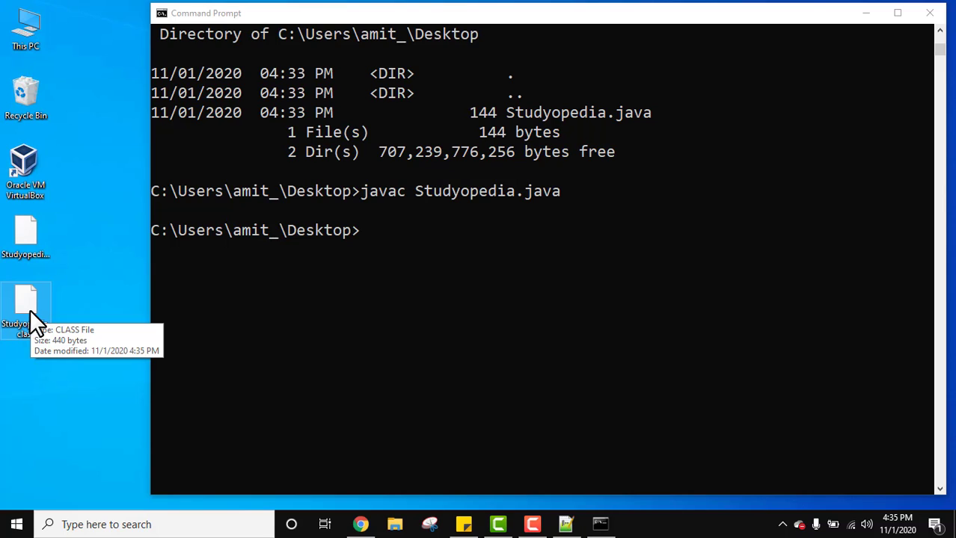
Run the compiled program from the Desktop folder with java Studyopedia
{"action": "left_click", "coordinate": [423, 232]}
{"action": "type", "text": "java"}
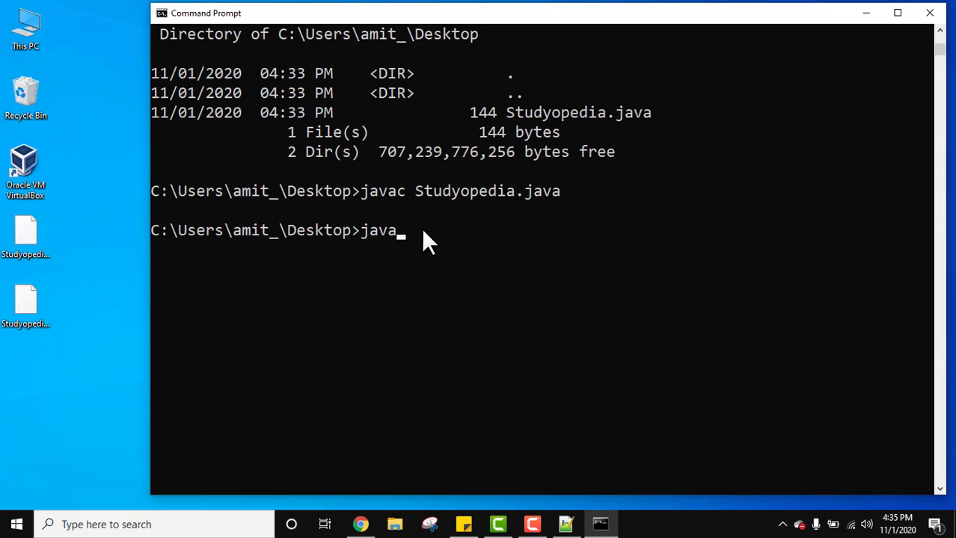
{"action": "type", "text": " Studyopedia"}
{"action": "key", "text": "Return"}
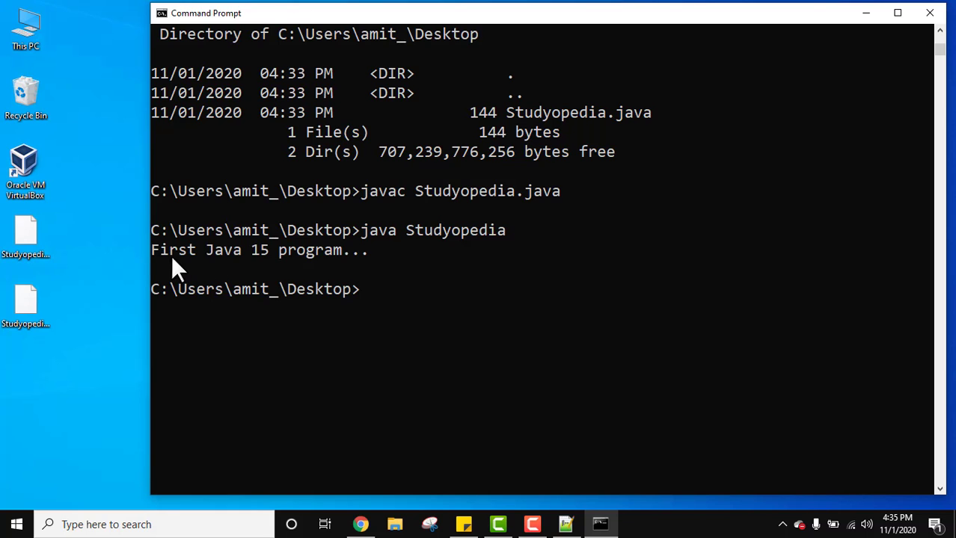
Switch to Notepad++ to compare the println text in the source with the program's output, and return to Command Prompt
{"action": "left_click", "coordinate": [566, 524]}
{"action": "left_click_drag", "start_coordinate": [422, 193], "coordinate": [818, 193]}
{"action": "left_click", "coordinate": [874, 8]}
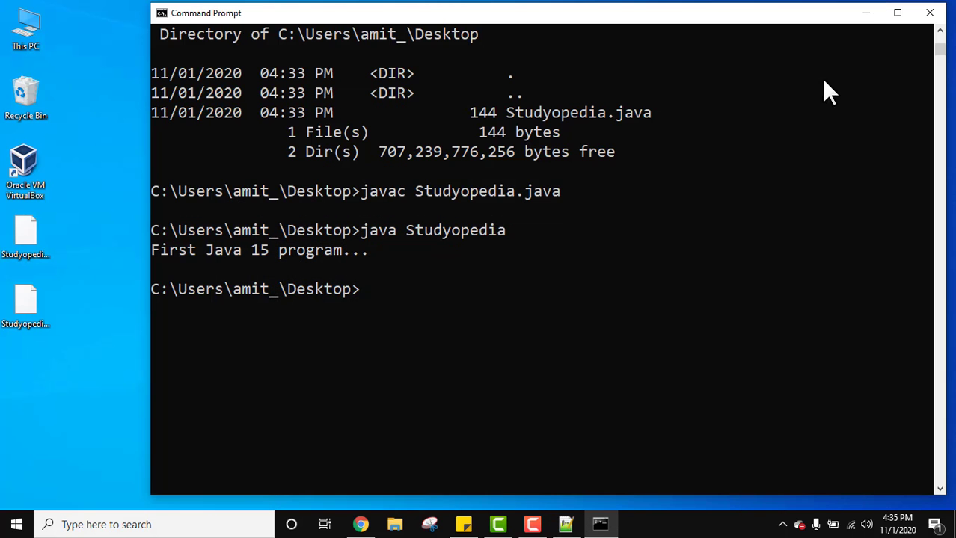